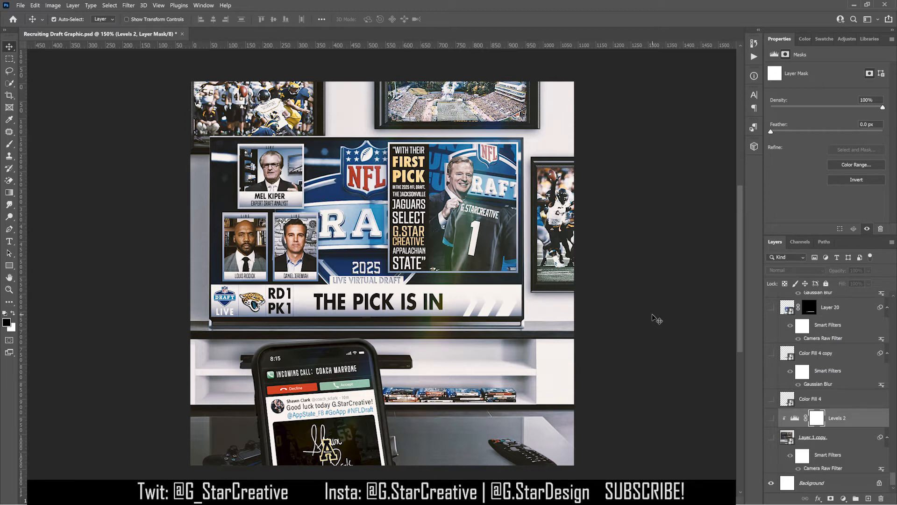
- Show Layer 1 copy, Levels 2, Color Fill 4, Color Fill 4 copy and Layer 20 at the base of the composition
{"action": "left_click", "coordinate": [771, 438]}
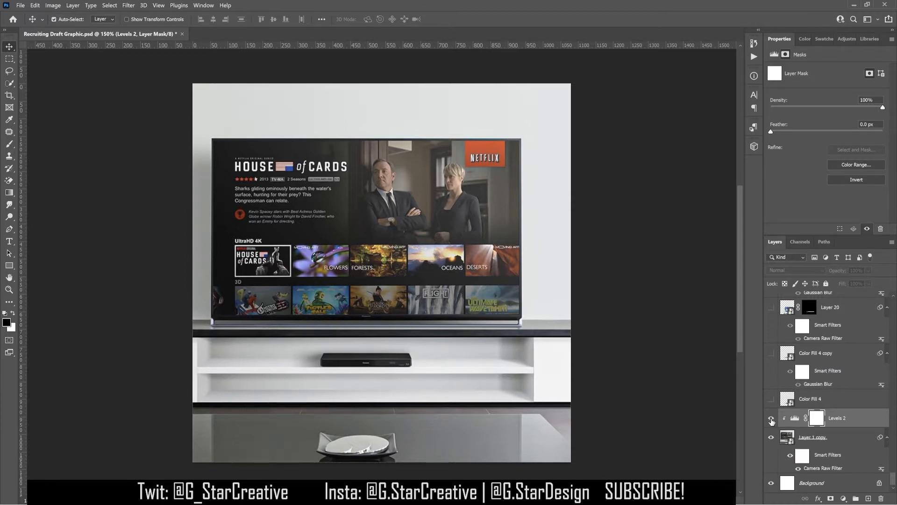
{"action": "left_click", "coordinate": [771, 420]}
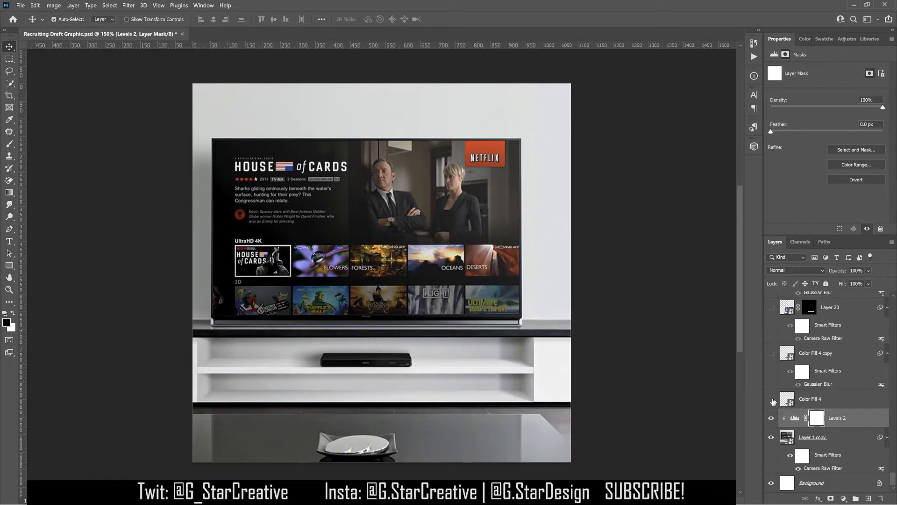
{"action": "left_click_drag", "start_coordinate": [772, 401], "coordinate": [771, 308]}
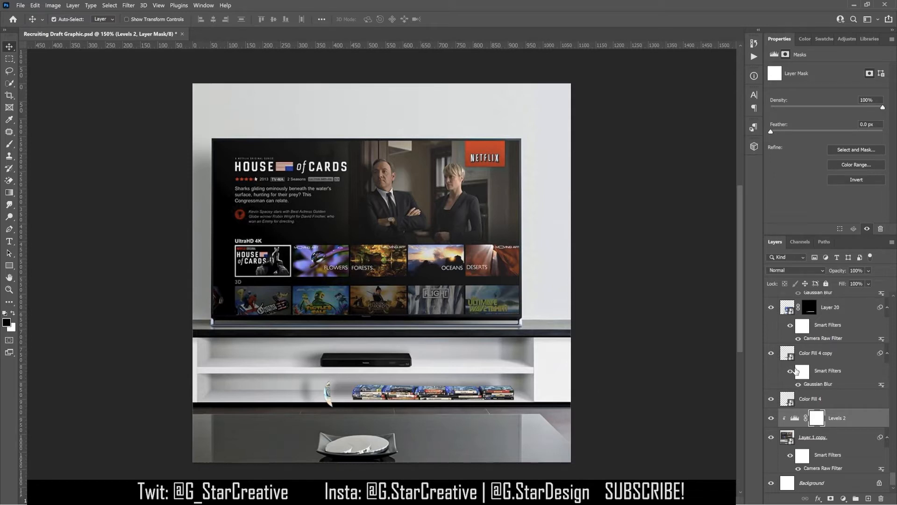
- Show Layer 17 and Layer 17 copy, the console on the shelf, toggling Layer 17 to compare
{"action": "scroll", "coordinate": [774, 388], "scroll_direction": "up", "scroll_amount": 5}
{"action": "left_click", "coordinate": [771, 358]}
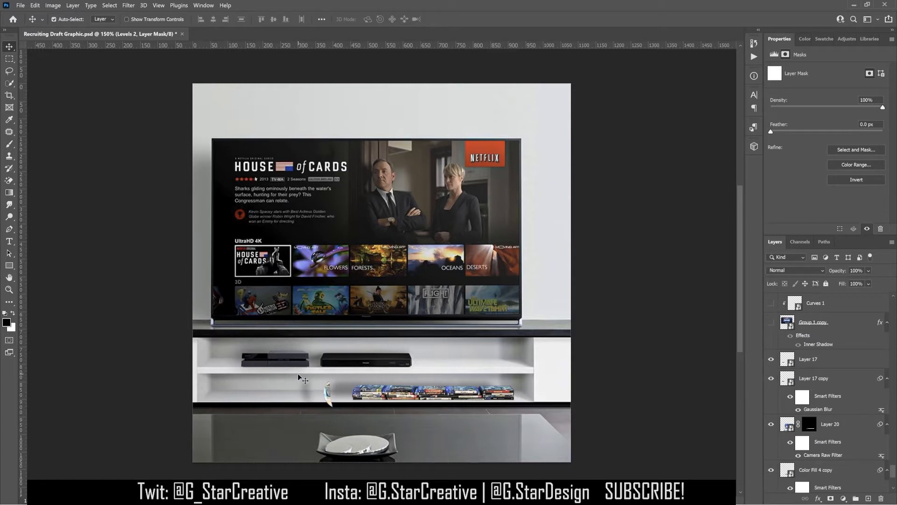
{"action": "left_click", "coordinate": [772, 359]}
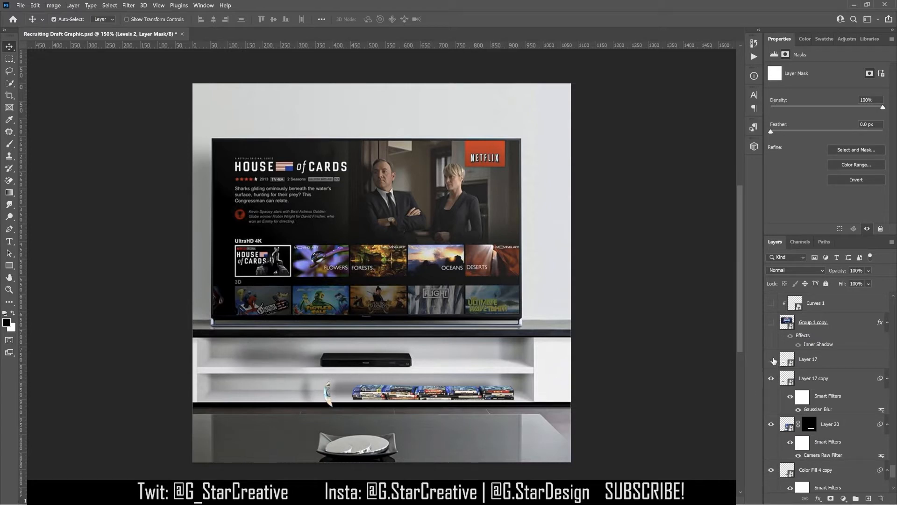
{"action": "left_click", "coordinate": [772, 359]}
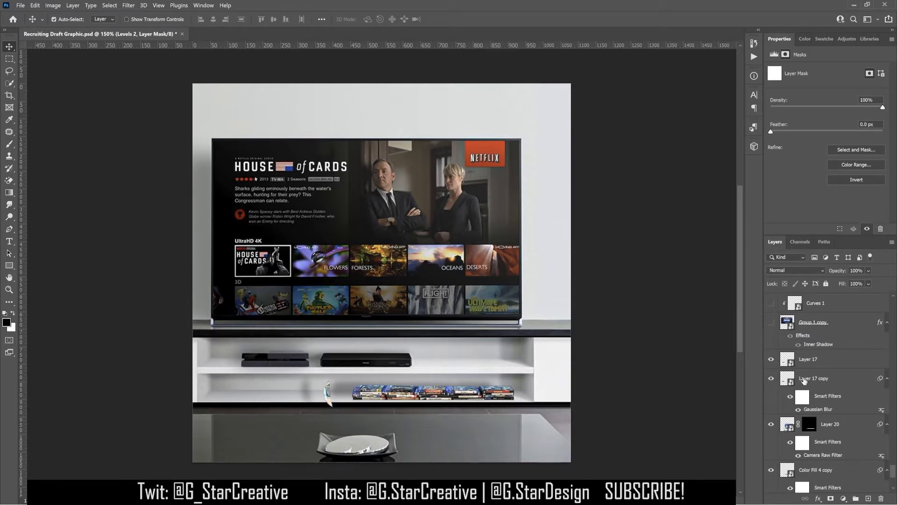
- Show the Group 1 copy draft background on the TV and the Curves 1 layer above it
{"action": "scroll", "coordinate": [771, 374], "scroll_direction": "up", "scroll_amount": 1}
{"action": "left_click", "coordinate": [772, 368]}
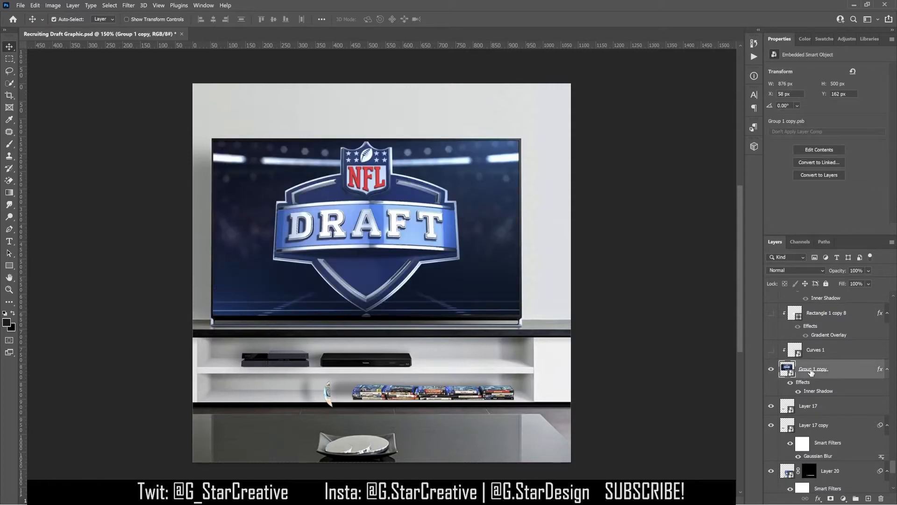
{"action": "left_click", "coordinate": [800, 373]}
{"action": "scroll", "coordinate": [799, 383], "scroll_direction": "up", "scroll_amount": 1}
{"action": "left_click", "coordinate": [771, 386]}
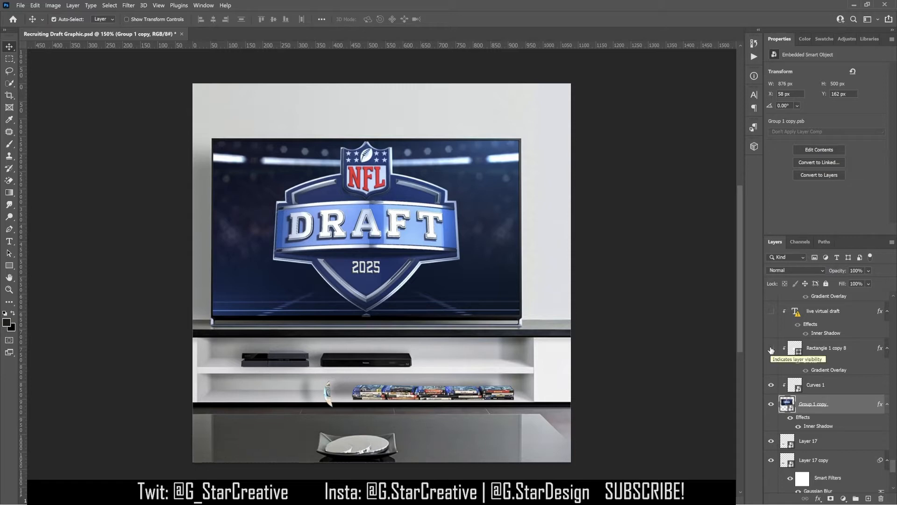
- Show the Rectangle 1 copy 8 tab, its live virtual draft text and the Rectangle 1 lower banner
{"action": "left_click", "coordinate": [771, 350]}
{"action": "scroll", "coordinate": [770, 350], "scroll_direction": "up", "scroll_amount": 2}
{"action": "left_click", "coordinate": [771, 383]}
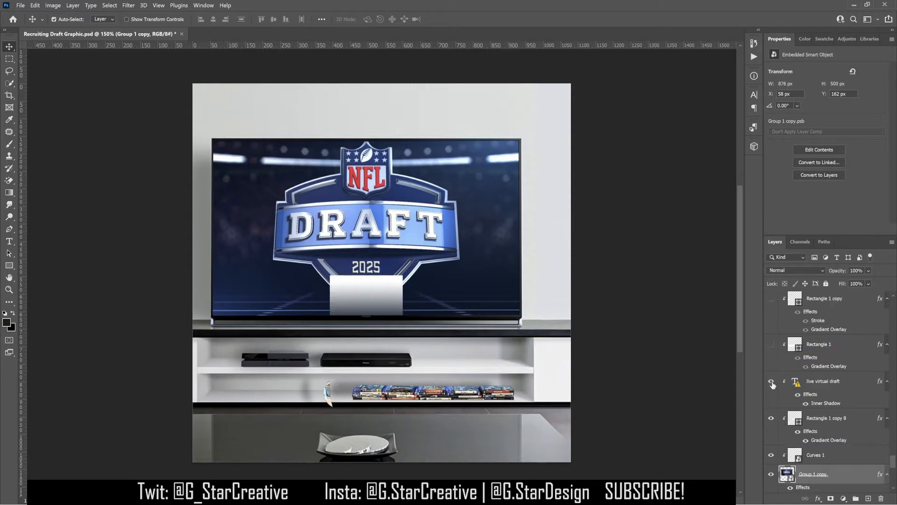
{"action": "left_click", "coordinate": [770, 345]}
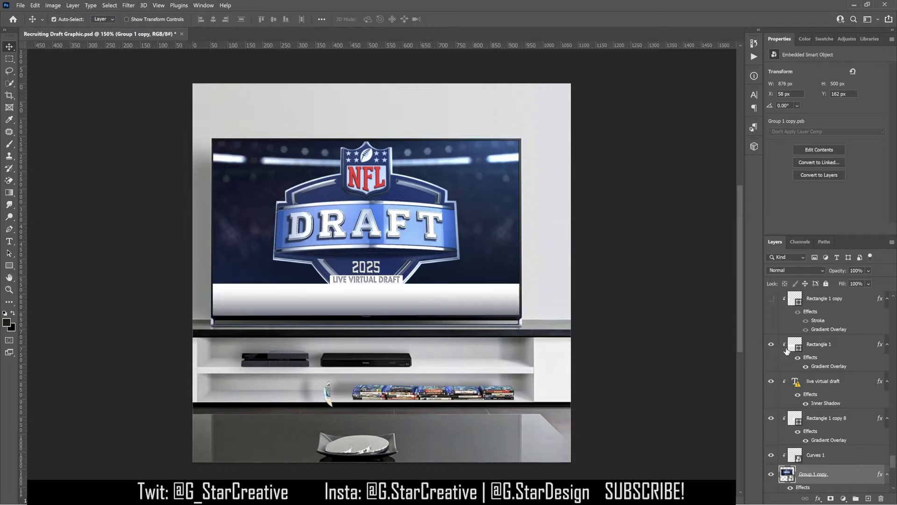
- Show the Rectangle 1 copies dividing the lower banner and the RD1 and PK1 texts
{"action": "scroll", "coordinate": [785, 351], "scroll_direction": "up", "scroll_amount": 3}
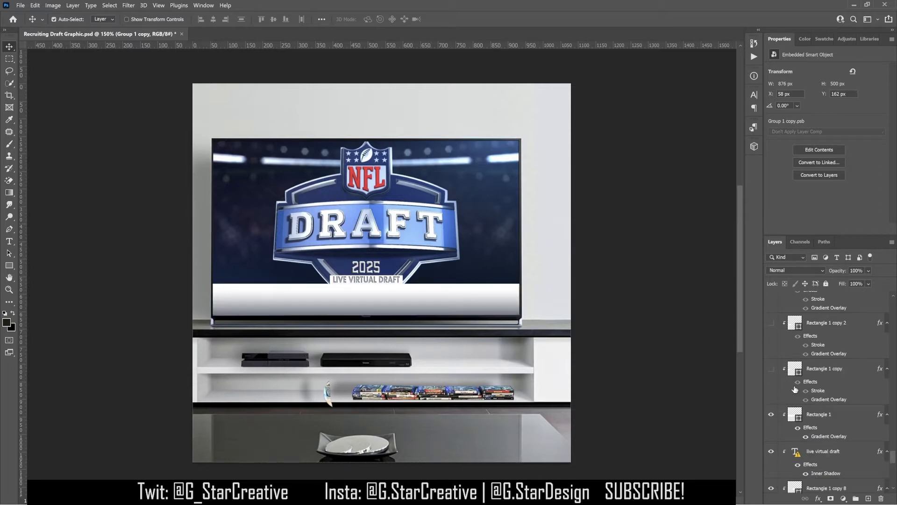
{"action": "left_click", "coordinate": [770, 368]}
{"action": "left_click", "coordinate": [771, 326]}
{"action": "scroll", "coordinate": [783, 337], "scroll_direction": "up", "scroll_amount": 2}
{"action": "left_click", "coordinate": [771, 311]}
{"action": "scroll", "coordinate": [798, 327], "scroll_direction": "up", "scroll_amount": 5}
{"action": "left_click", "coordinate": [771, 380]}
{"action": "left_click", "coordinate": [771, 343]}
- Show the Jacksonville Jaguars logo and the three arrow layers Shape 1, Shape 1 copy and Shape 1 copy 2
{"action": "scroll", "coordinate": [790, 354], "scroll_direction": "up", "scroll_amount": 3}
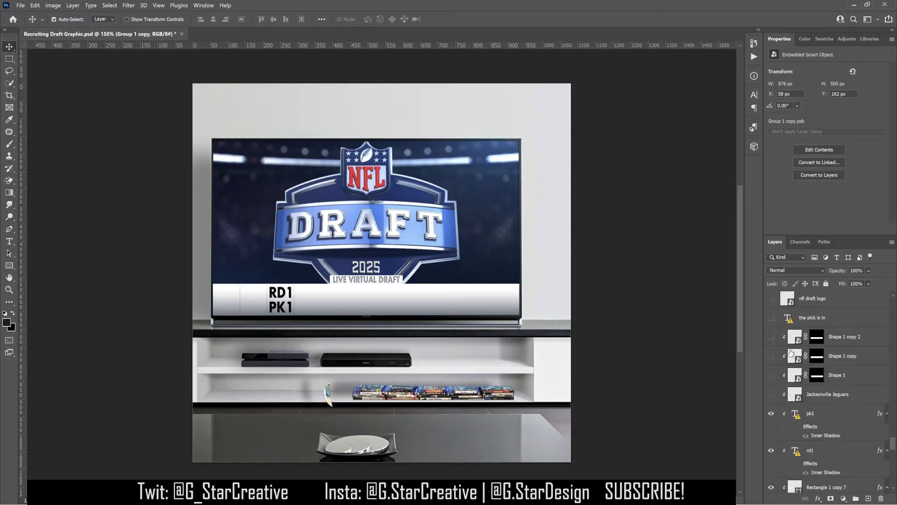
{"action": "left_click", "coordinate": [771, 394]}
{"action": "left_click", "coordinate": [772, 375]}
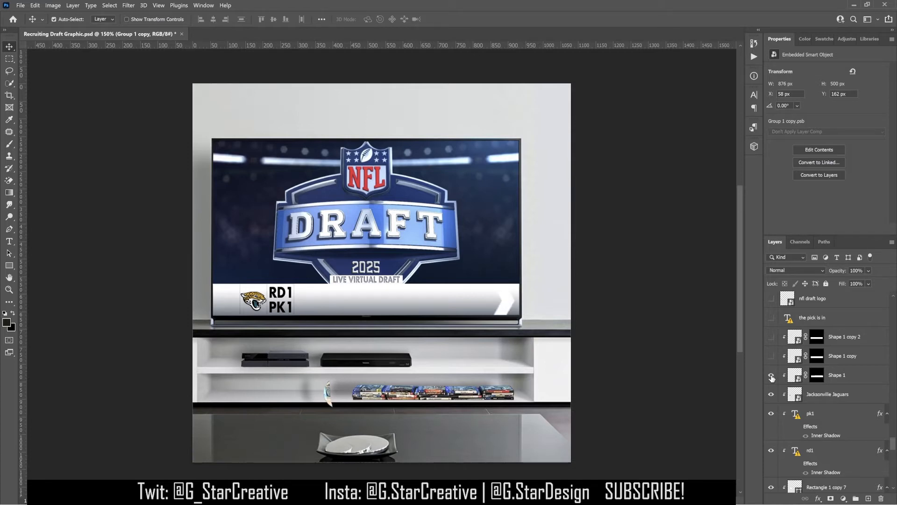
{"action": "left_click", "coordinate": [771, 356]}
{"action": "left_click", "coordinate": [771, 337]}
- Show the the pick is in text, the nfl draft logo and the live text on the lower banner
{"action": "scroll", "coordinate": [772, 340], "scroll_direction": "up", "scroll_amount": 3}
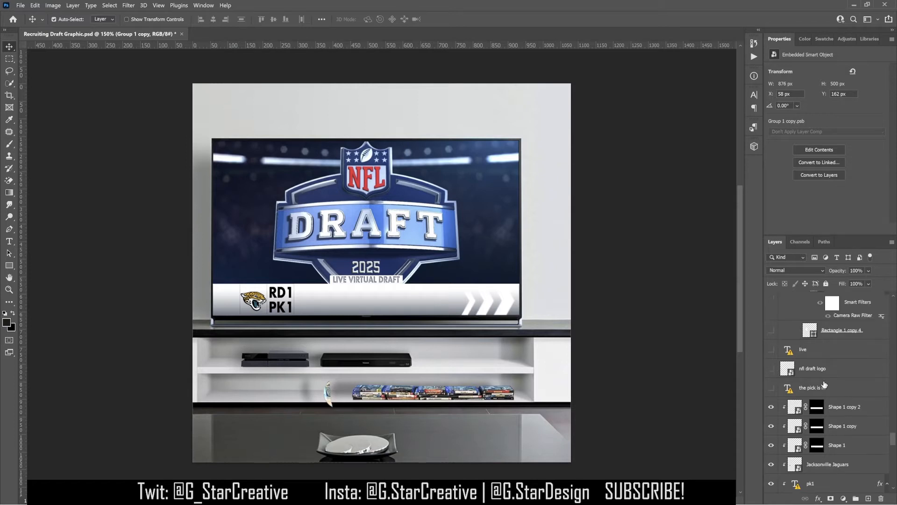
{"action": "left_click", "coordinate": [831, 411]}
{"action": "left_click", "coordinate": [771, 388]}
{"action": "left_click", "coordinate": [771, 368]}
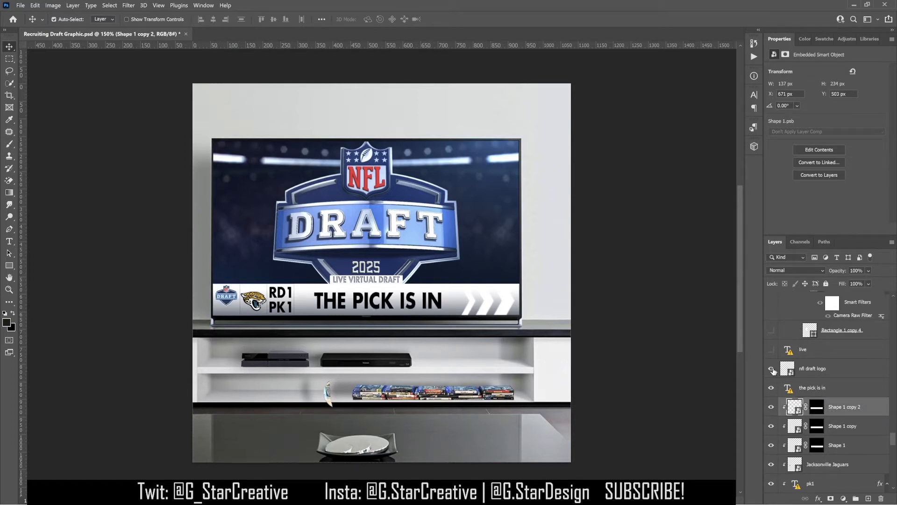
{"action": "scroll", "coordinate": [772, 374], "scroll_direction": "up", "scroll_amount": 2}
{"action": "left_click", "coordinate": [771, 385]}
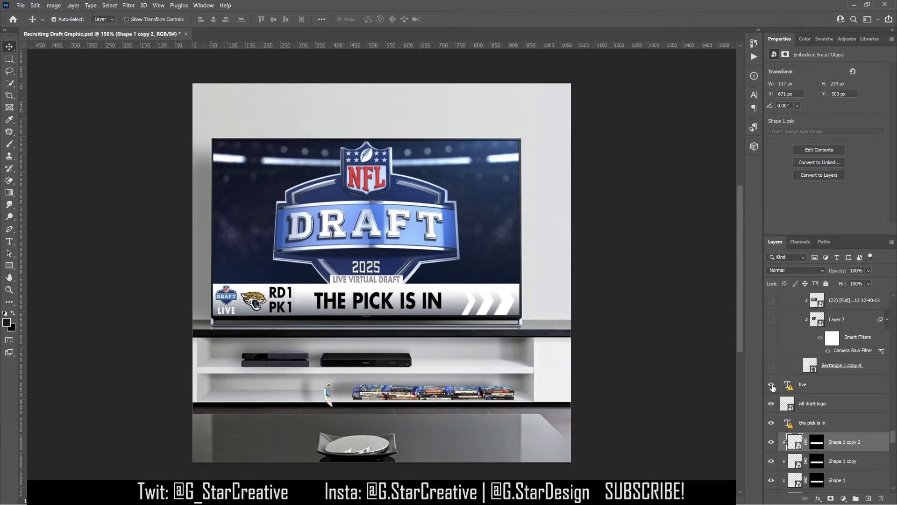
- Show the Rectangle 1 copy 4 frame with its clipped Layer 7, analyst screenshot and Curves 4 layers in Group 16
{"action": "left_click", "coordinate": [772, 366]}
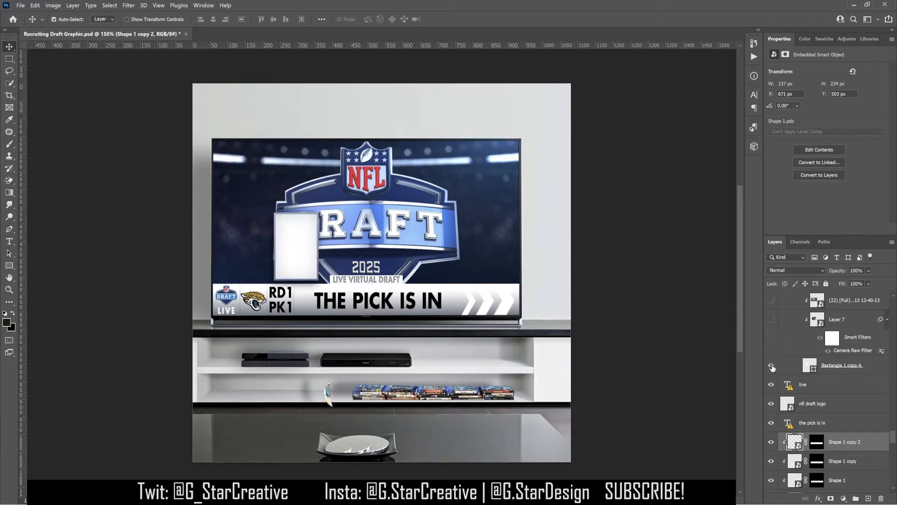
{"action": "left_click", "coordinate": [789, 367]}
{"action": "scroll", "coordinate": [789, 369], "scroll_direction": "up", "scroll_amount": 3}
{"action": "left_click", "coordinate": [772, 379]}
{"action": "left_click", "coordinate": [771, 358]}
{"action": "left_click", "coordinate": [772, 339]}
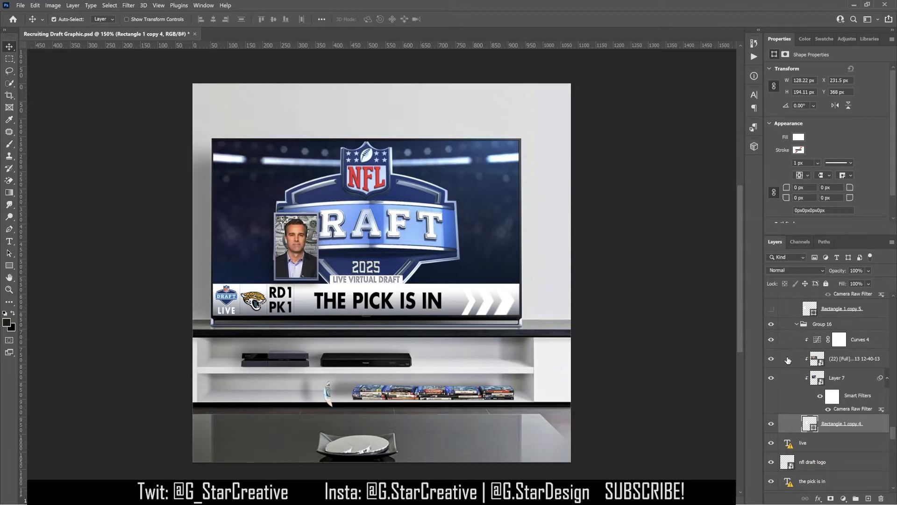
- Compare Group 16's analyst photo by hiding and restoring the Curves 4 and screenshot layers
{"action": "scroll", "coordinate": [785, 356], "scroll_direction": "up", "scroll_amount": 2}
{"action": "left_click", "coordinate": [771, 398]}
{"action": "left_click", "coordinate": [772, 417]}
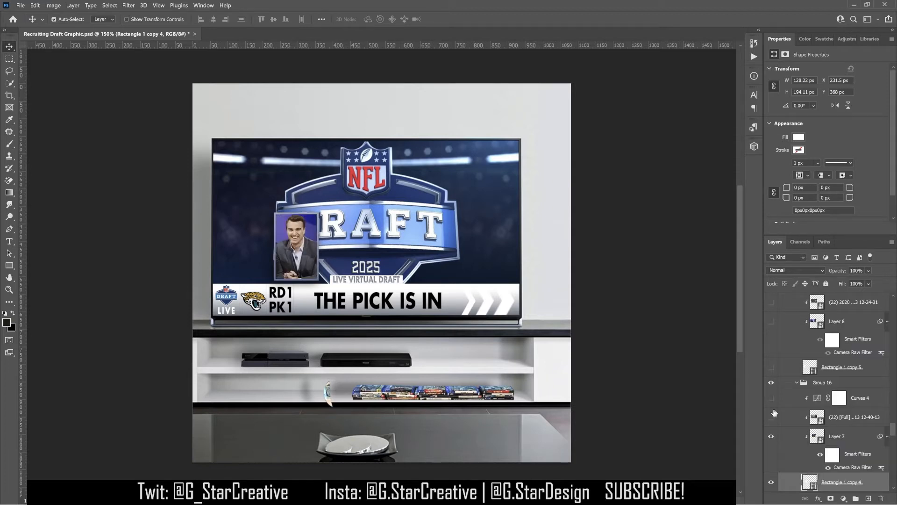
{"action": "left_click", "coordinate": [772, 417]}
{"action": "left_click", "coordinate": [772, 398]}
- Show the Rectangle 1 copy 5 frame with its clipped Layer 8, analyst screenshot and Curves 6 layers in Group 17
{"action": "scroll", "coordinate": [796, 401], "scroll_direction": "up", "scroll_amount": 1}
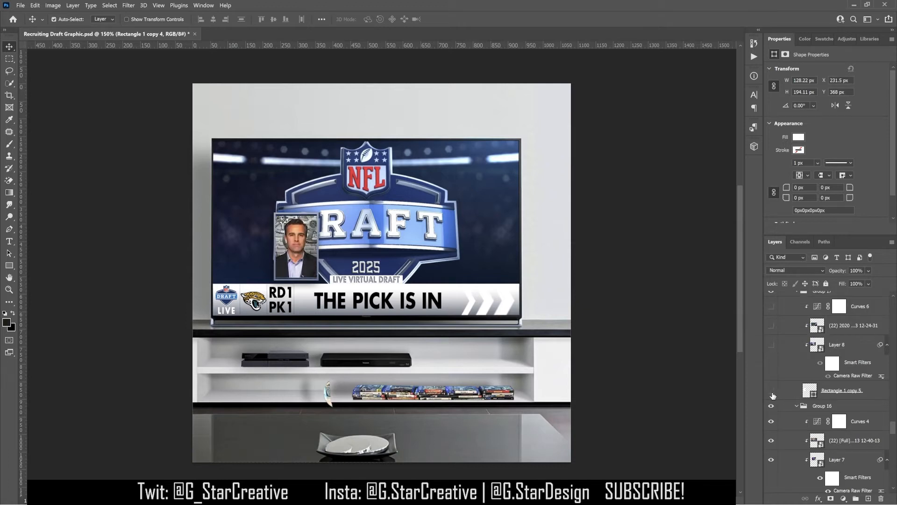
{"action": "left_click", "coordinate": [772, 391]}
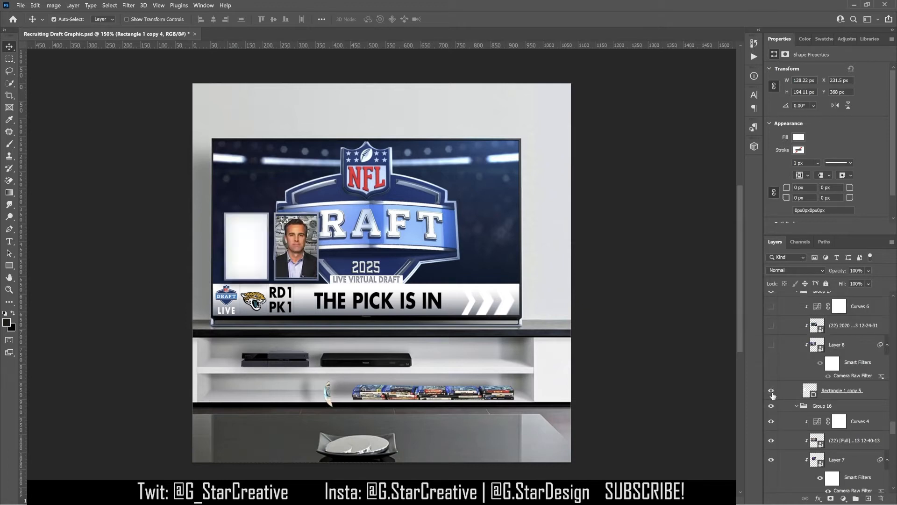
{"action": "left_click", "coordinate": [771, 346]}
{"action": "scroll", "coordinate": [795, 350], "scroll_direction": "up", "scroll_amount": 1}
{"action": "left_click", "coordinate": [772, 349]}
{"action": "scroll", "coordinate": [772, 352], "scroll_direction": "up", "scroll_amount": 1}
{"action": "left_click", "coordinate": [772, 354]}
- Show the Rectangle 1 copy 6 frame with Layer 4, its screenshot and Curves 5, plus the Group 23 first-pick panel
{"action": "scroll", "coordinate": [772, 350], "scroll_direction": "up", "scroll_amount": 1}
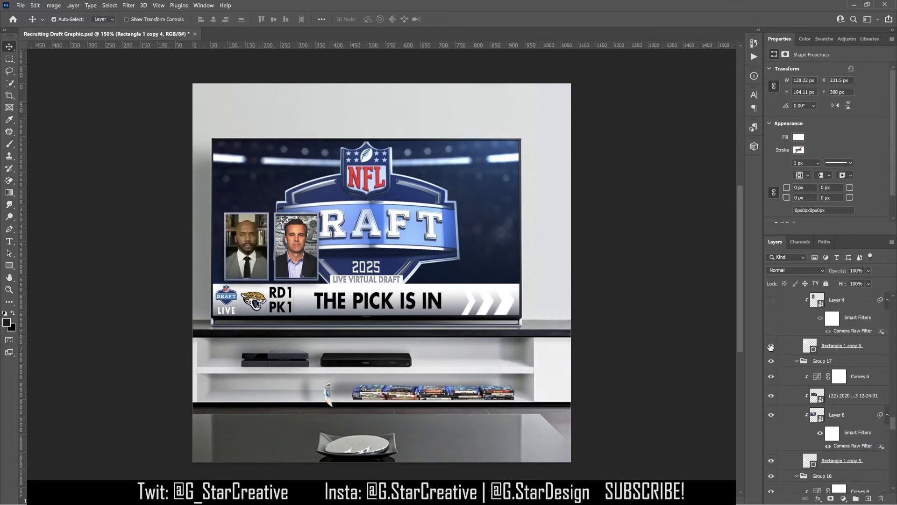
{"action": "left_click", "coordinate": [771, 347]}
{"action": "scroll", "coordinate": [777, 367], "scroll_direction": "up", "scroll_amount": 2}
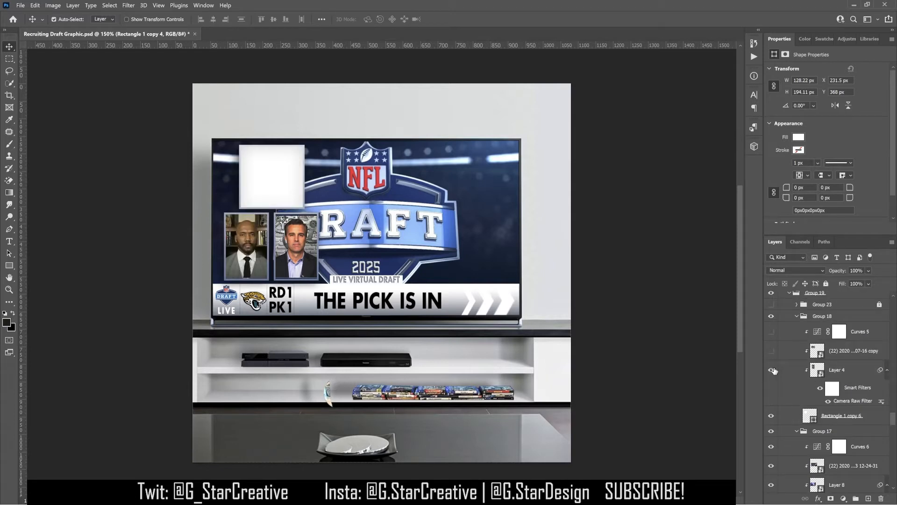
{"action": "left_click", "coordinate": [772, 351]}
{"action": "left_click", "coordinate": [771, 332]}
{"action": "scroll", "coordinate": [788, 357], "scroll_direction": "up", "scroll_amount": 2}
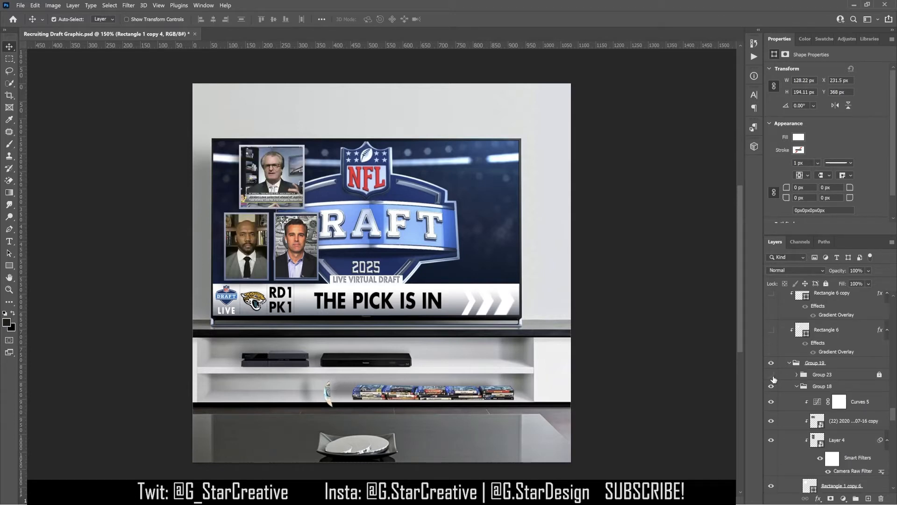
{"action": "left_click", "coordinate": [771, 374]}
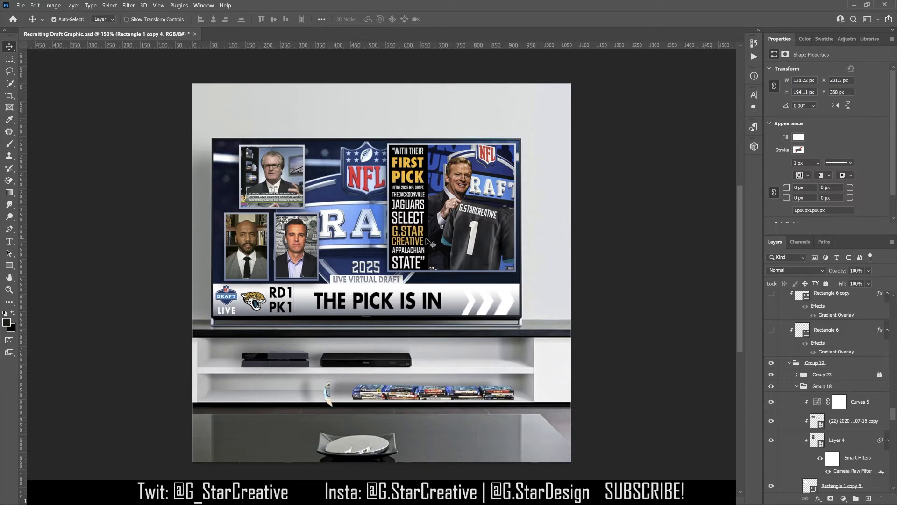
- Show the gradient strips Rectangle 6, Rectangle 6 copy, copy 2 and copy 3 on the analyst frames
{"action": "scroll", "coordinate": [790, 386], "scroll_direction": "up", "scroll_amount": 2}
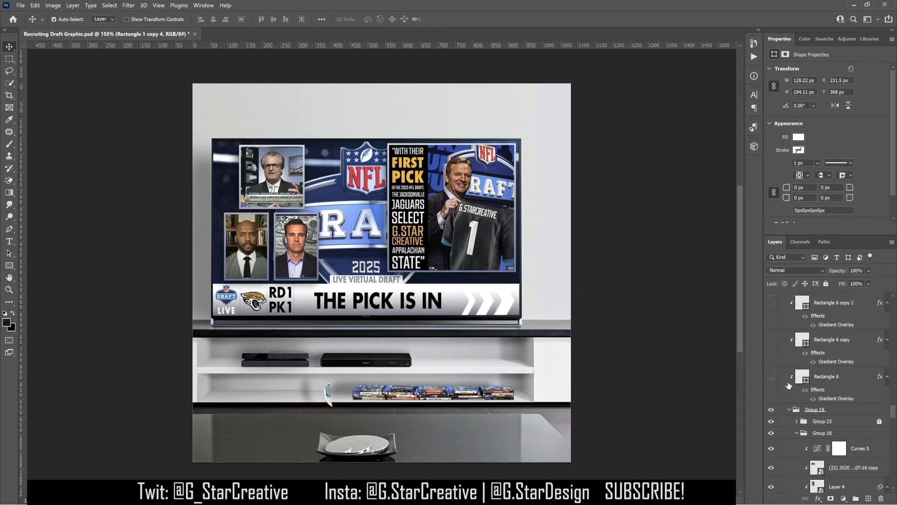
{"action": "left_click", "coordinate": [771, 377]}
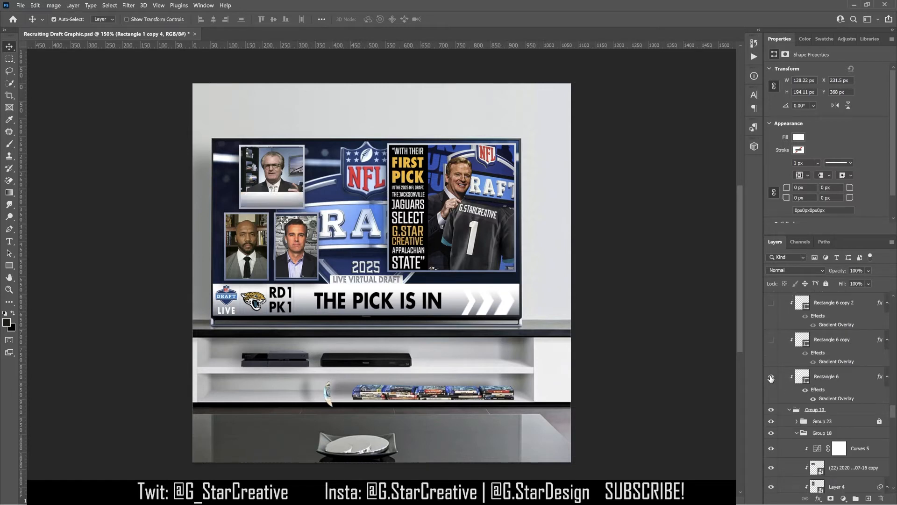
{"action": "left_click", "coordinate": [772, 340]}
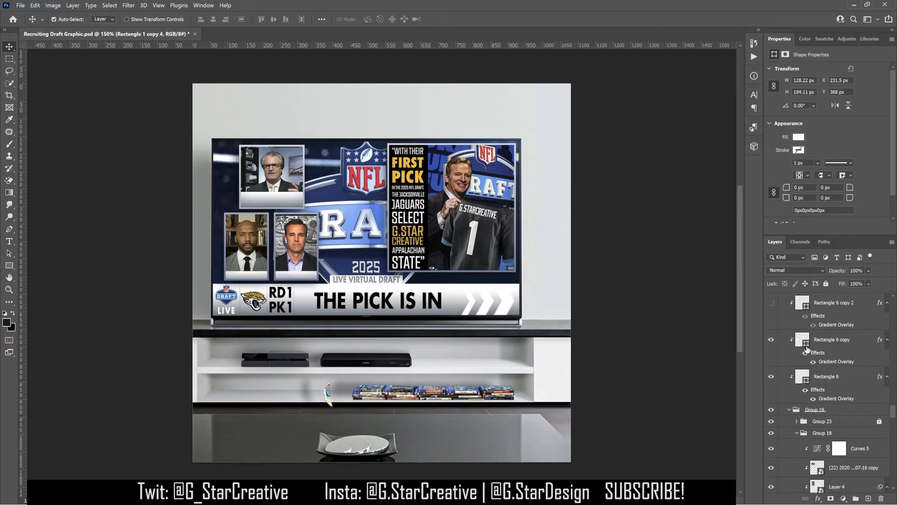
{"action": "scroll", "coordinate": [772, 341], "scroll_direction": "up", "scroll_amount": 1}
{"action": "left_click", "coordinate": [771, 326]}
{"action": "scroll", "coordinate": [783, 329], "scroll_direction": "up", "scroll_amount": 3}
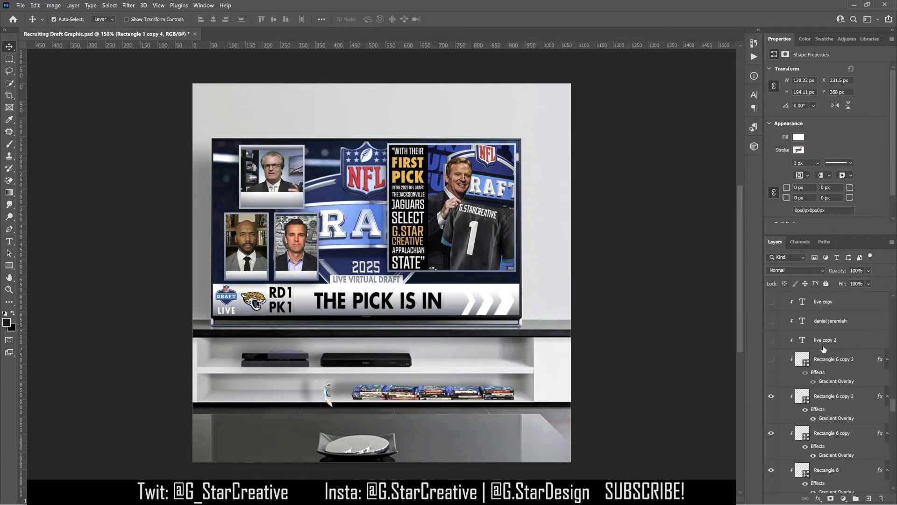
{"action": "left_click", "coordinate": [771, 358]}
- Show the live tags, the analysts' name labels and the expert draft analyst caption on the frames
{"action": "left_click", "coordinate": [771, 341]}
{"action": "scroll", "coordinate": [773, 345], "scroll_direction": "up", "scroll_amount": 3}
{"action": "left_click", "coordinate": [771, 390]}
{"action": "left_click", "coordinate": [771, 371]}
{"action": "left_click", "coordinate": [771, 352]}
{"action": "scroll", "coordinate": [800, 344], "scroll_direction": "up", "scroll_amount": 3}
{"action": "left_click", "coordinate": [771, 384]}
{"action": "left_click", "coordinate": [771, 365]}
- Preview Group 2's layer styles by toggling all effects, the Inner Shadow and the Drop Shadow off and on
{"action": "scroll", "coordinate": [776, 368], "scroll_direction": "up", "scroll_amount": 2}
{"action": "left_click", "coordinate": [795, 371]}
{"action": "left_click", "coordinate": [795, 371]}
{"action": "left_click", "coordinate": [802, 389]}
{"action": "left_click", "coordinate": [802, 389]}
{"action": "left_click", "coordinate": [803, 399]}
{"action": "left_click", "coordinate": [803, 398]}
- Show and select the masked Layer 9 overlay on the TV screen
{"action": "scroll", "coordinate": [802, 398], "scroll_direction": "up", "scroll_amount": 2}
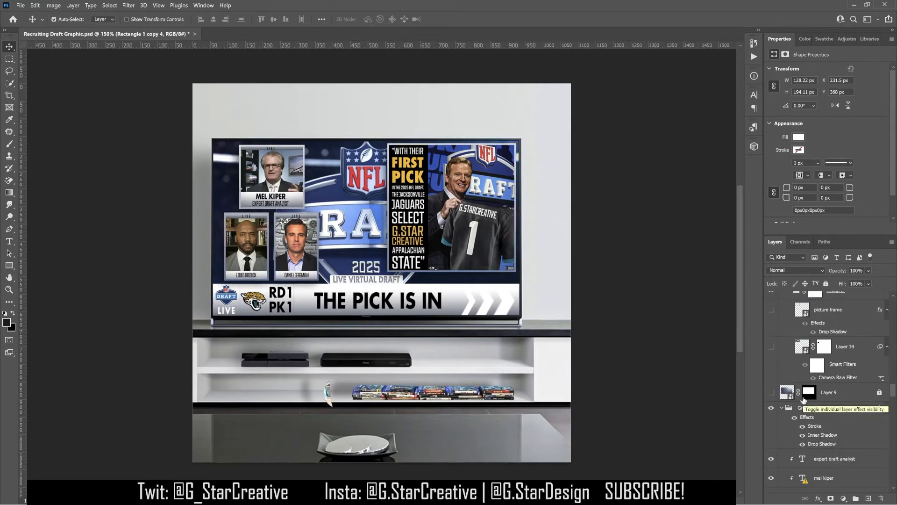
{"action": "left_click", "coordinate": [771, 394]}
{"action": "left_click", "coordinate": [788, 394]}
- Show the Layer 14 football photo, its picture frame and the Rectangle 4 shading above the TV
{"action": "scroll", "coordinate": [789, 390], "scroll_direction": "up", "scroll_amount": 2}
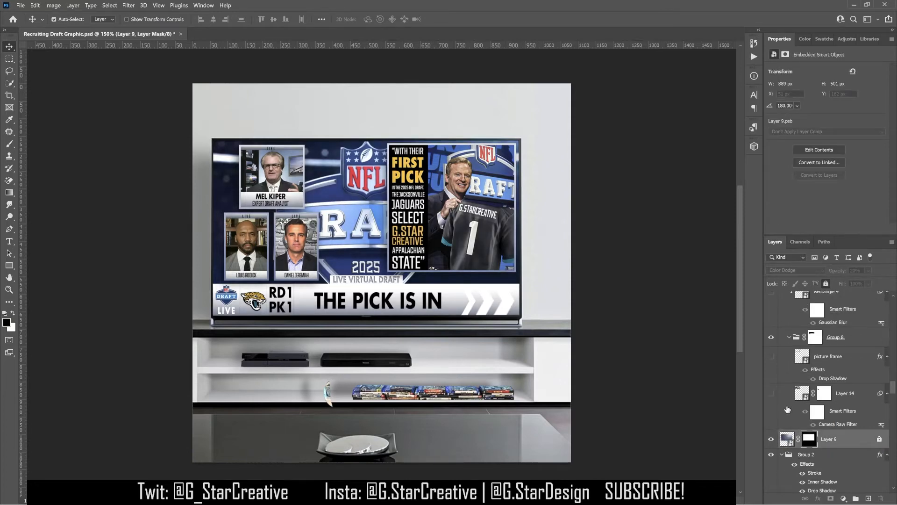
{"action": "left_click", "coordinate": [771, 395]}
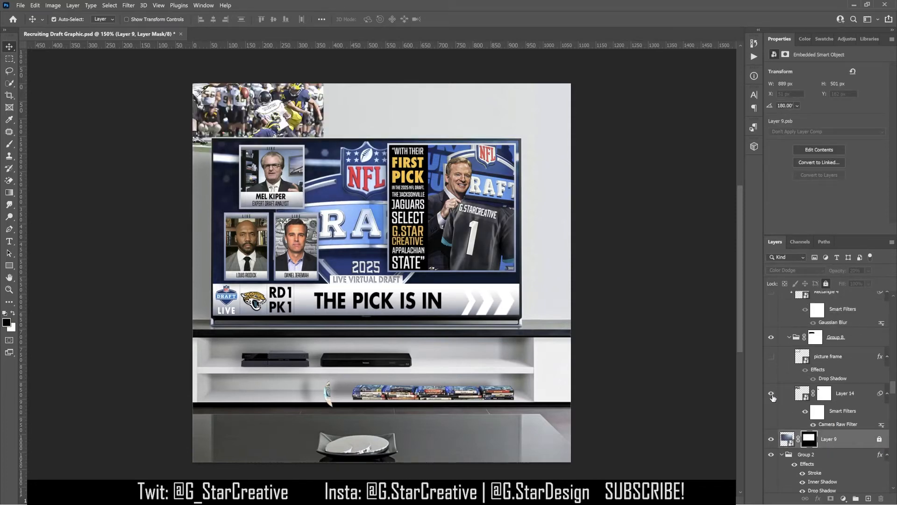
{"action": "left_click", "coordinate": [771, 356]}
{"action": "left_click", "coordinate": [790, 359]}
{"action": "scroll", "coordinate": [789, 362], "scroll_direction": "up", "scroll_amount": 2}
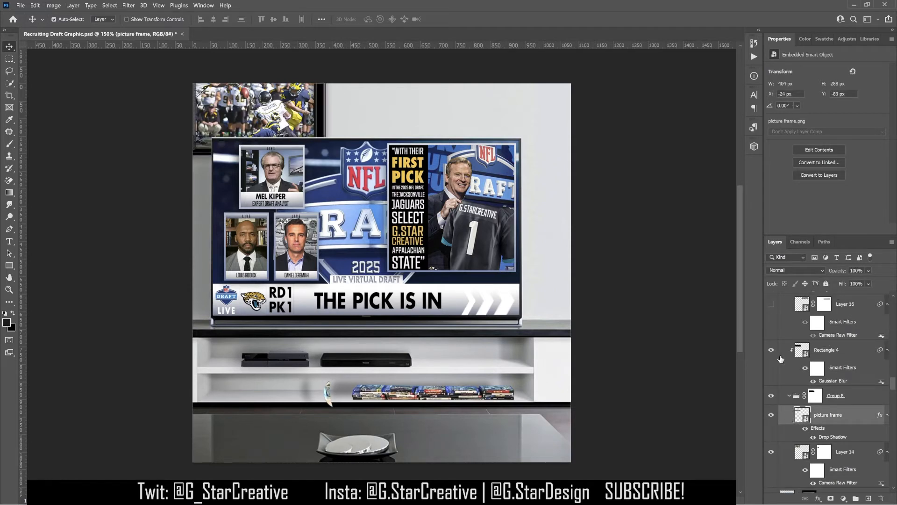
- Show the Layer 16 stadium photo and its picture frame copy in Group 10
{"action": "scroll", "coordinate": [768, 355], "scroll_direction": "up", "scroll_amount": 3}
{"action": "left_click", "coordinate": [769, 363]}
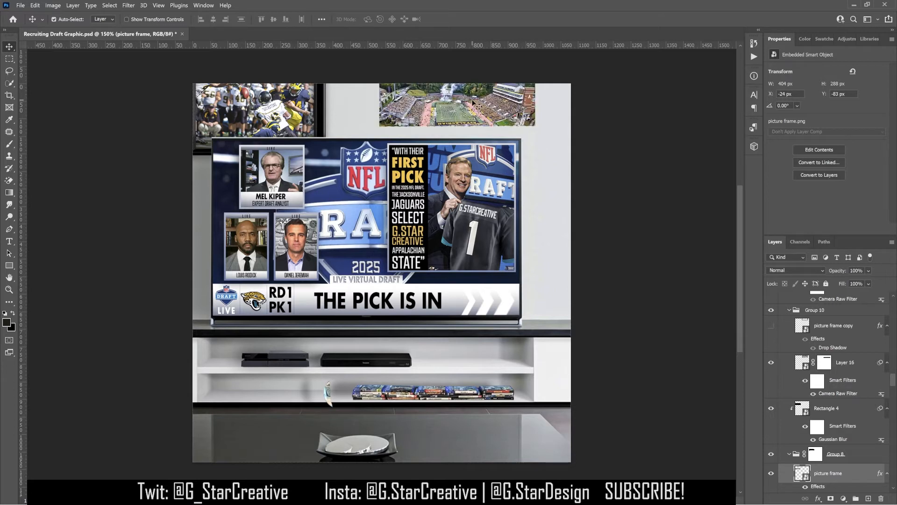
{"action": "left_click", "coordinate": [771, 326]}
{"action": "scroll", "coordinate": [782, 337], "scroll_direction": "up", "scroll_amount": 1}
{"action": "scroll", "coordinate": [782, 337], "scroll_direction": "up", "scroll_amount": 3}
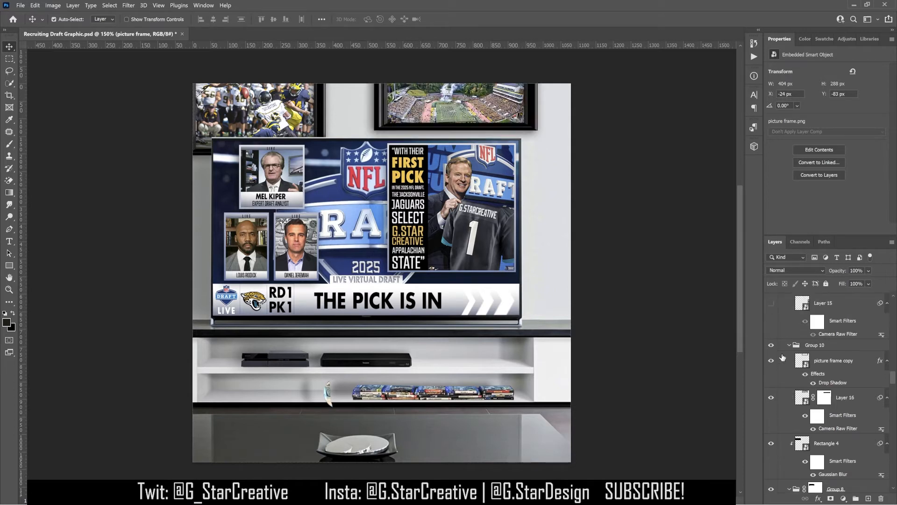
- Show the Layer 15 player photo and picture frame copy 2 in Group 9, plus the clipped Curves 2 adjustment above Group 11
{"action": "left_click", "coordinate": [771, 338]}
{"action": "scroll", "coordinate": [792, 347], "scroll_direction": "up", "scroll_amount": 4}
{"action": "left_click", "coordinate": [771, 347]}
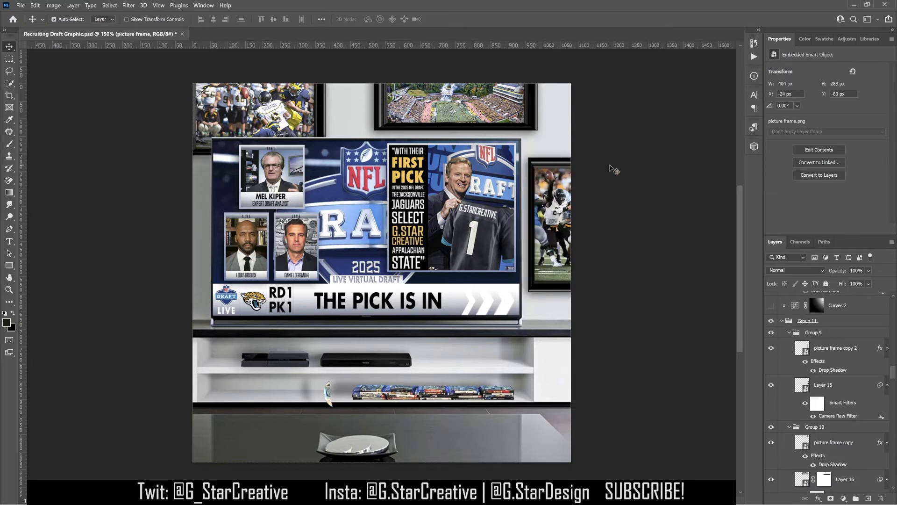
{"action": "scroll", "coordinate": [794, 376], "scroll_direction": "up", "scroll_amount": 4}
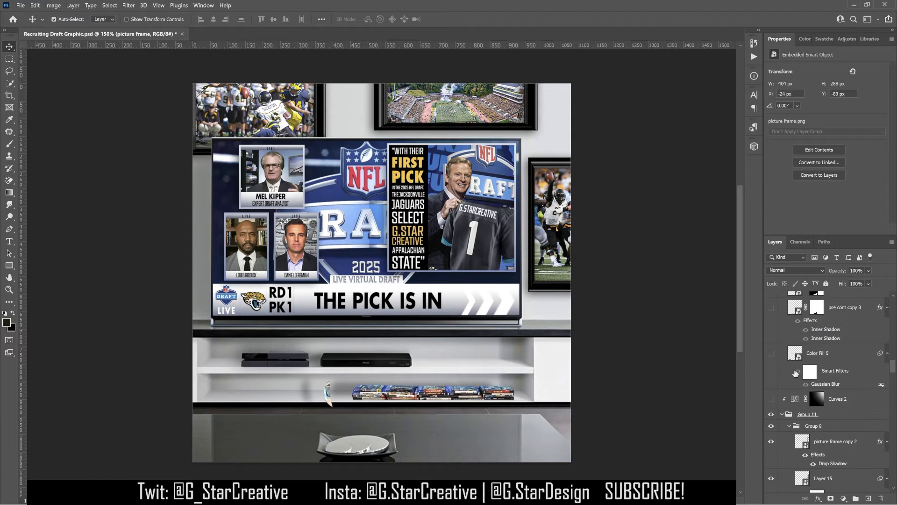
{"action": "left_click", "coordinate": [770, 398]}
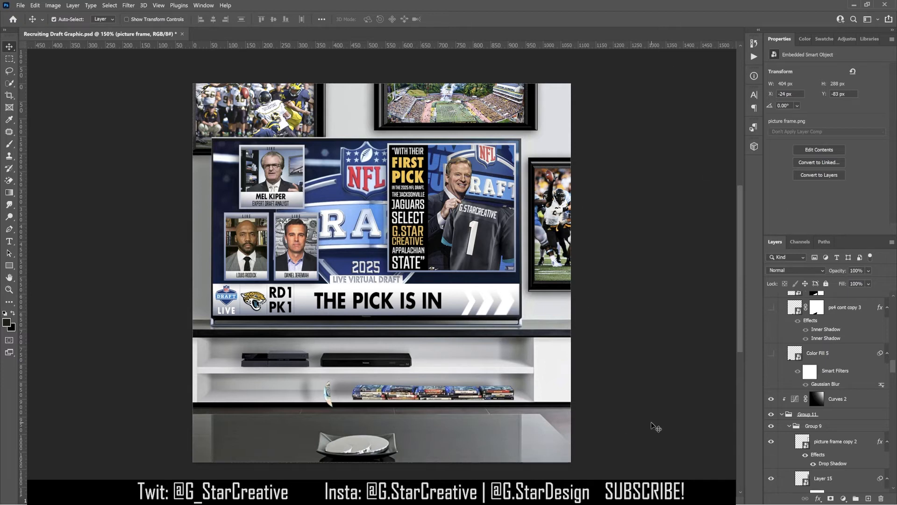
- Show the Color Fill 5 shading and the ps4 cont copy 3 and ps4 cont copy 4 layers on the table
{"action": "left_click", "coordinate": [771, 353]}
{"action": "scroll", "coordinate": [771, 355], "scroll_direction": "up", "scroll_amount": 3}
{"action": "left_click", "coordinate": [771, 377]}
{"action": "left_click", "coordinate": [771, 358]}
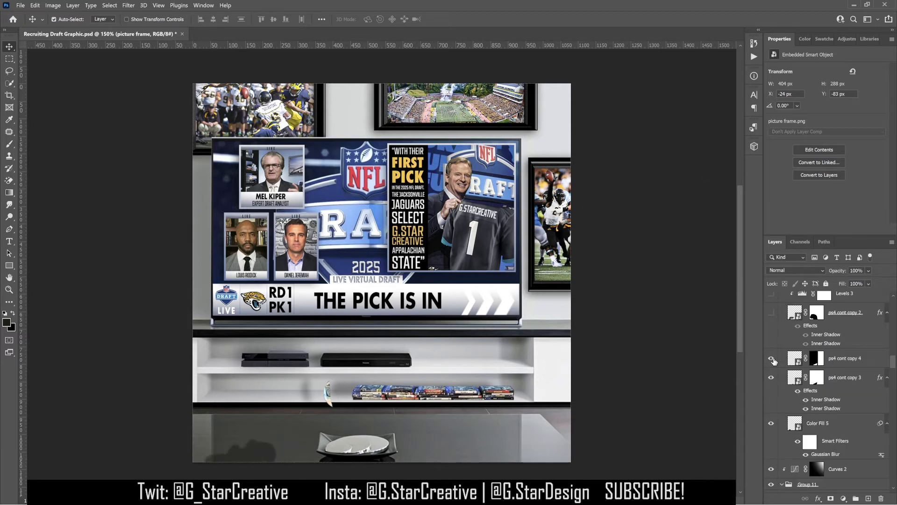
- Show the ps4 cont copy 2 controller and its clipped Levels 3 adjustment, and select Levels 3
{"action": "left_click", "coordinate": [771, 317]}
{"action": "scroll", "coordinate": [775, 346], "scroll_direction": "up", "scroll_amount": 2}
{"action": "left_click", "coordinate": [771, 339]}
{"action": "left_click", "coordinate": [784, 340]}
{"action": "scroll", "coordinate": [784, 369], "scroll_direction": "up", "scroll_amount": 2}
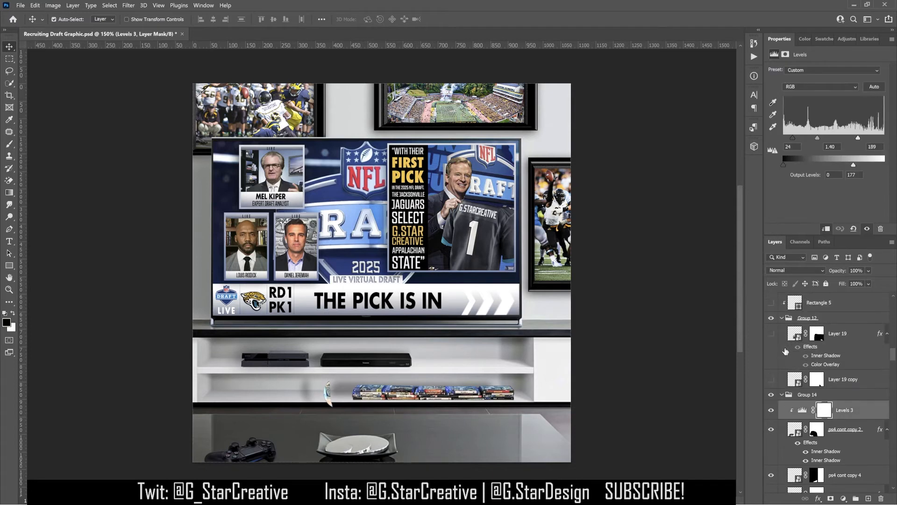
{"action": "left_click", "coordinate": [798, 444]}
- Show Layer 19 copy and the Layer 19 remote in Group 12, plus the clipped Rectangle 5, Hue/Saturation 1 and Levels 1 layers
{"action": "scroll", "coordinate": [771, 391], "scroll_direction": "up", "scroll_amount": 1}
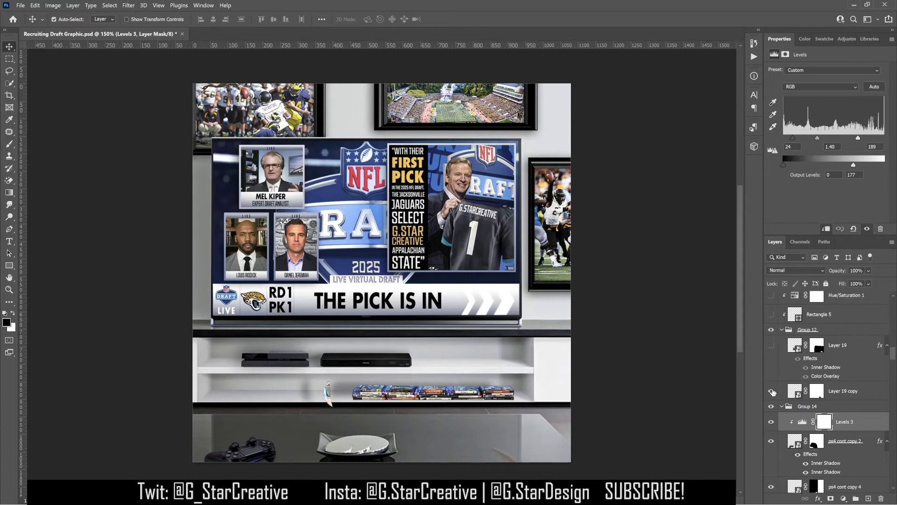
{"action": "left_click", "coordinate": [771, 345]}
{"action": "scroll", "coordinate": [789, 359], "scroll_direction": "up", "scroll_amount": 1}
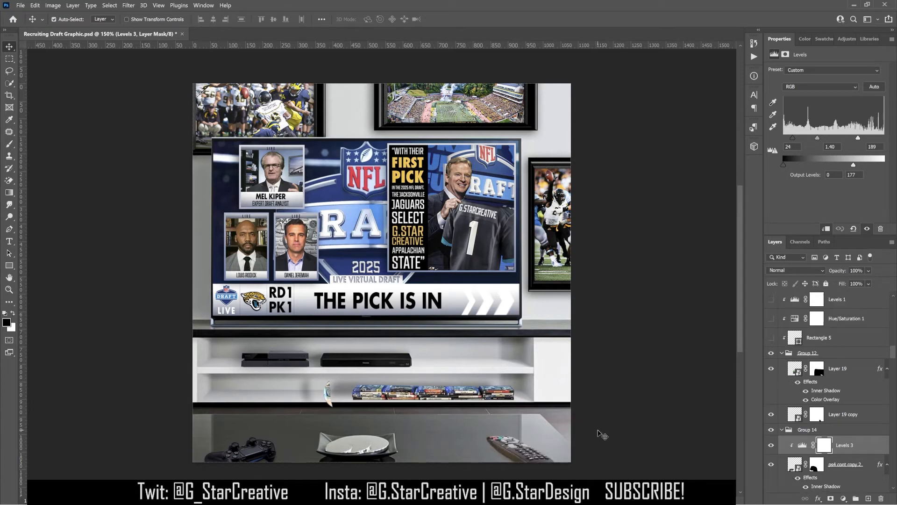
{"action": "left_click", "coordinate": [772, 339]}
{"action": "left_click", "coordinate": [770, 321]}
{"action": "scroll", "coordinate": [802, 334], "scroll_direction": "up", "scroll_amount": 2}
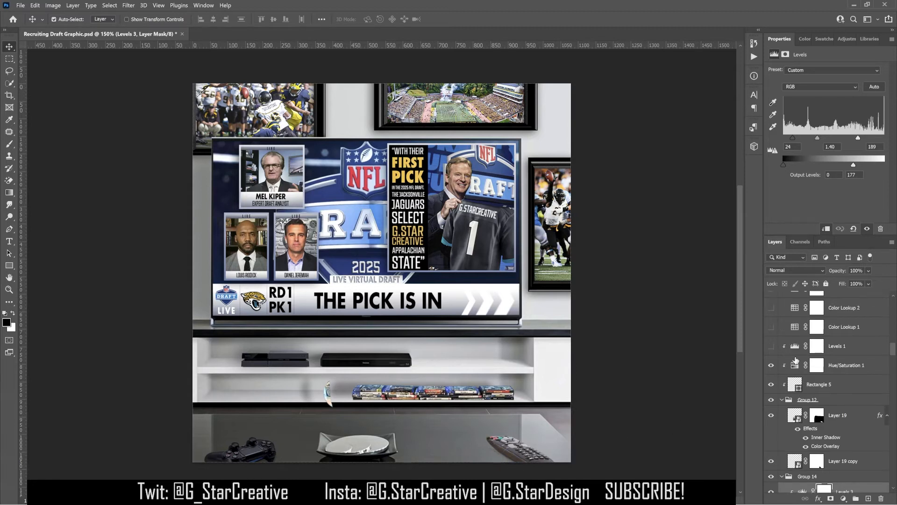
{"action": "left_click", "coordinate": [771, 348]}
- Show the Color Lookup 1, Color Lookup 2 and Hue/Saturation 2 adjustments in Group 13, and select Hue/Saturation 2
{"action": "left_click", "coordinate": [771, 327]}
{"action": "scroll", "coordinate": [789, 345], "scroll_direction": "up", "scroll_amount": 2}
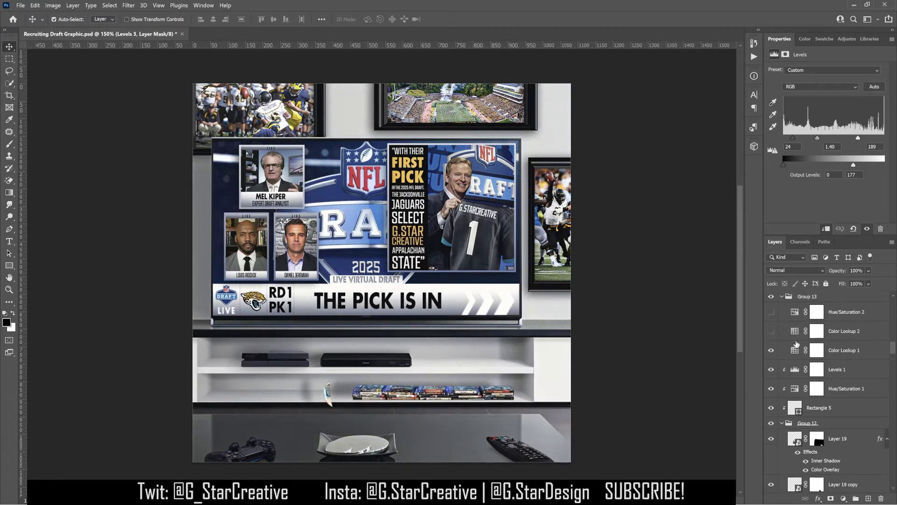
{"action": "left_click", "coordinate": [771, 354]}
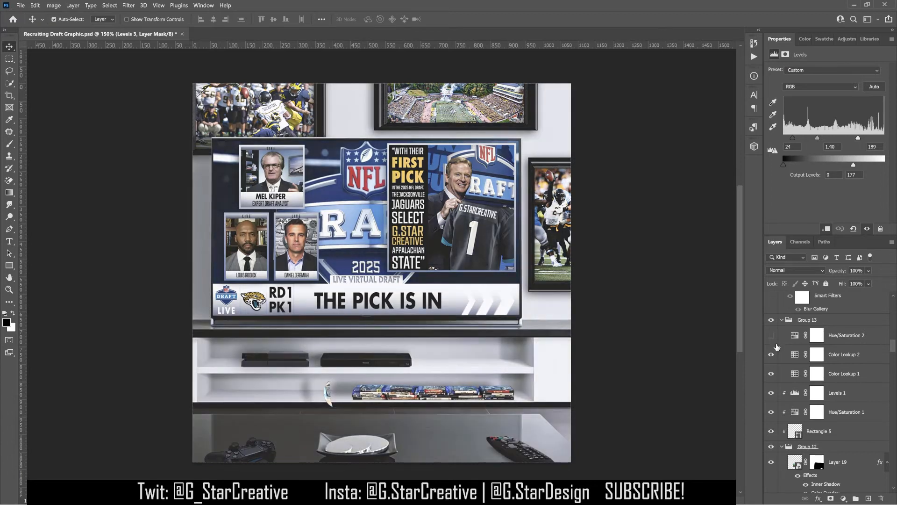
{"action": "left_click", "coordinate": [772, 336]}
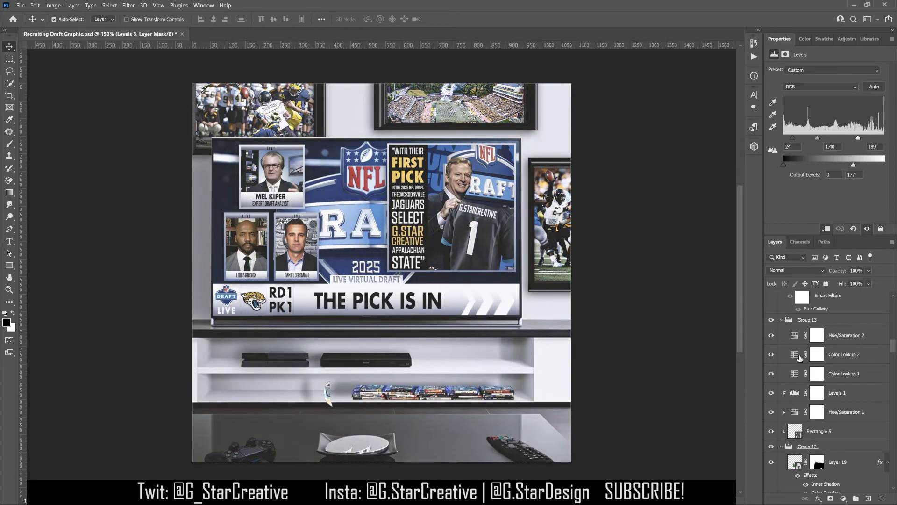
{"action": "left_click", "coordinate": [847, 343]}
{"action": "scroll", "coordinate": [846, 344], "scroll_direction": "up", "scroll_amount": 2}
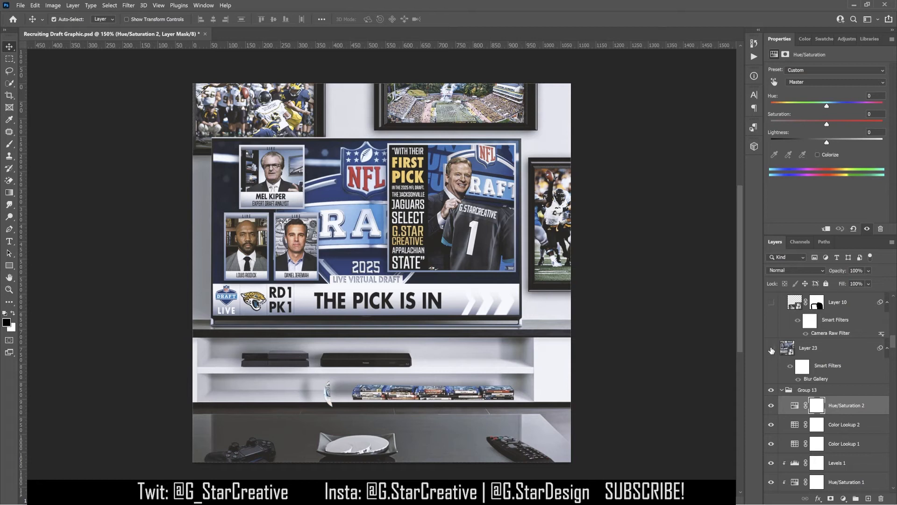
- Preview the blurred Layer 23 smart object by showing and selecting it, and hide it again
{"action": "left_click", "coordinate": [771, 348]}
{"action": "left_click", "coordinate": [815, 351]}
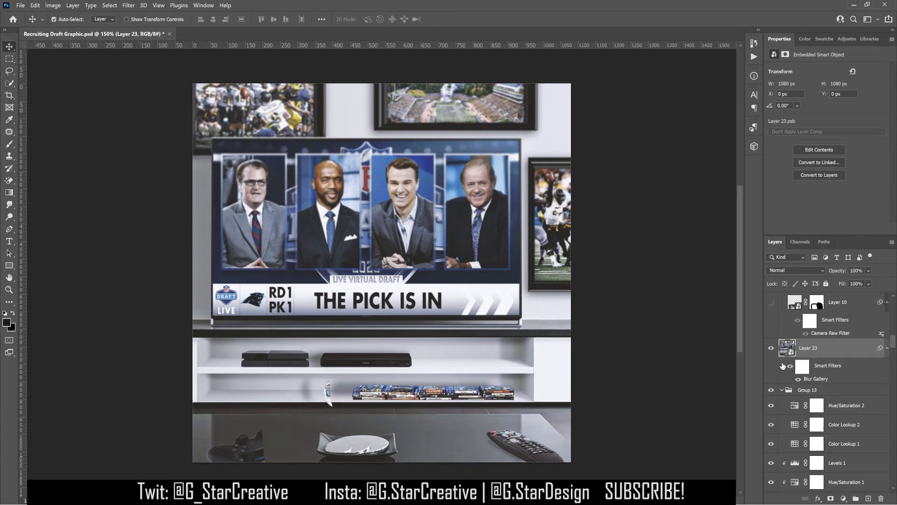
{"action": "scroll", "coordinate": [784, 369], "scroll_direction": "up", "scroll_amount": 2}
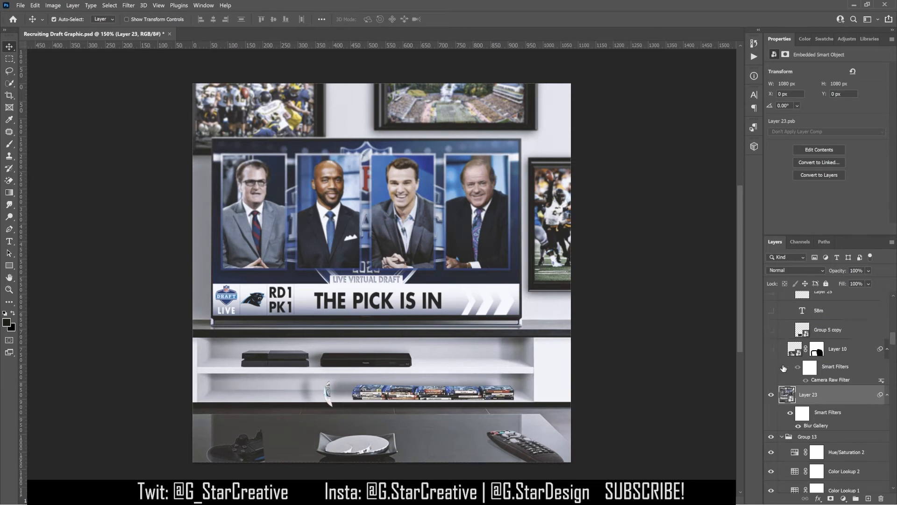
{"action": "left_click", "coordinate": [771, 396]}
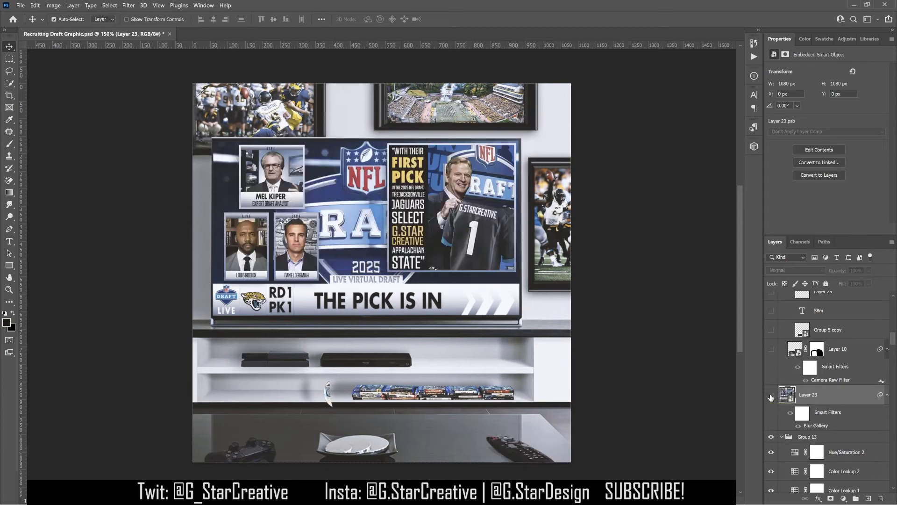
- Show the Layer 10 phone and its Group 22 tweet: Group 5 copy, 58m, Layer 25 and the "Who is ready" text
{"action": "left_click", "coordinate": [771, 350]}
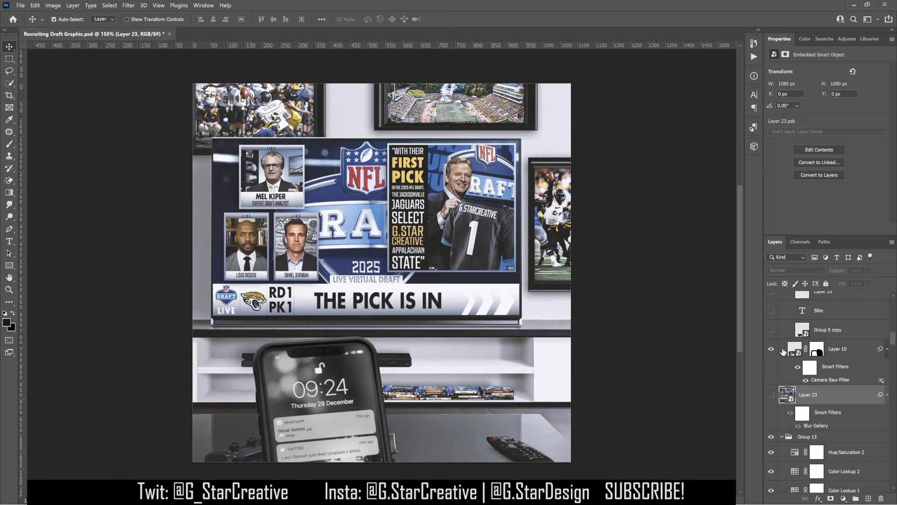
{"action": "scroll", "coordinate": [783, 351], "scroll_direction": "up", "scroll_amount": 2}
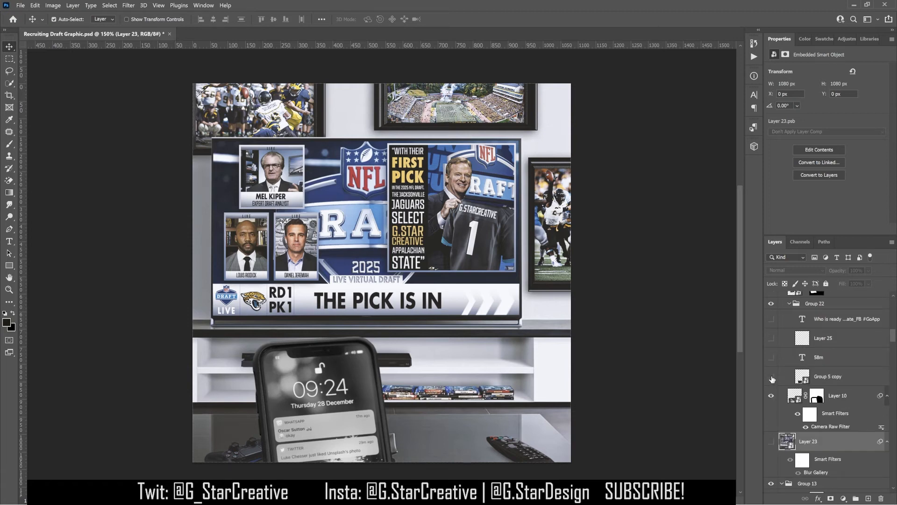
{"action": "left_click", "coordinate": [772, 377]}
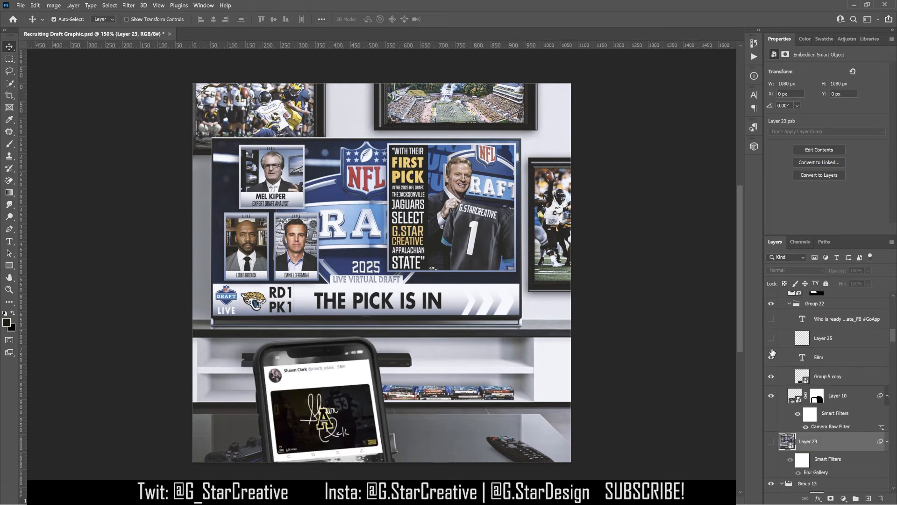
{"action": "left_click", "coordinate": [771, 338]}
{"action": "left_click", "coordinate": [771, 319]}
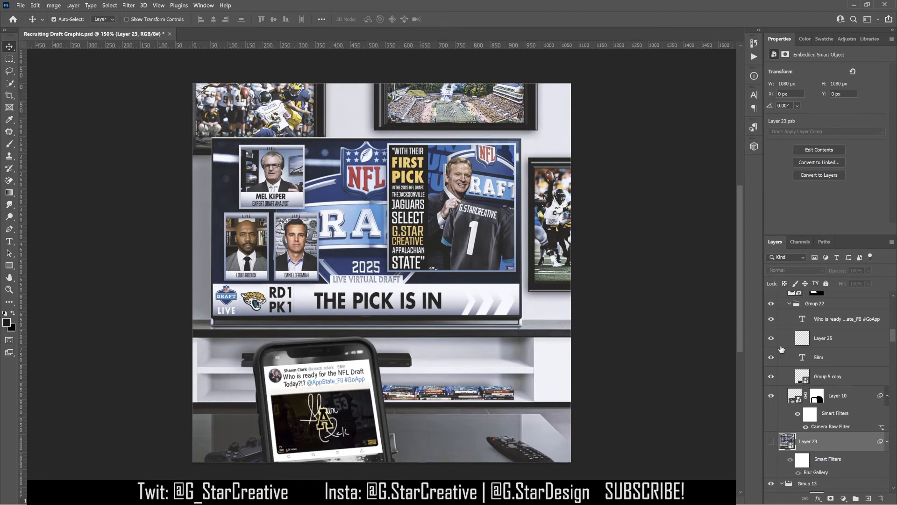
- Show Group 20 copy 2, Curves 7, Curves 7 copy, Layer 18 and Black & White 1 on the phone, and select Layer 18
{"action": "scroll", "coordinate": [790, 344], "scroll_direction": "up", "scroll_amount": 3}
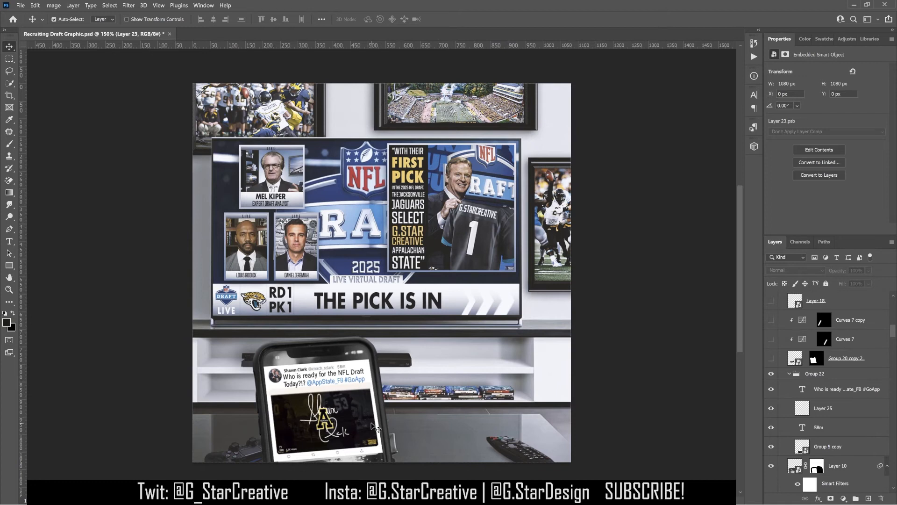
{"action": "scroll", "coordinate": [793, 372], "scroll_direction": "up", "scroll_amount": 3}
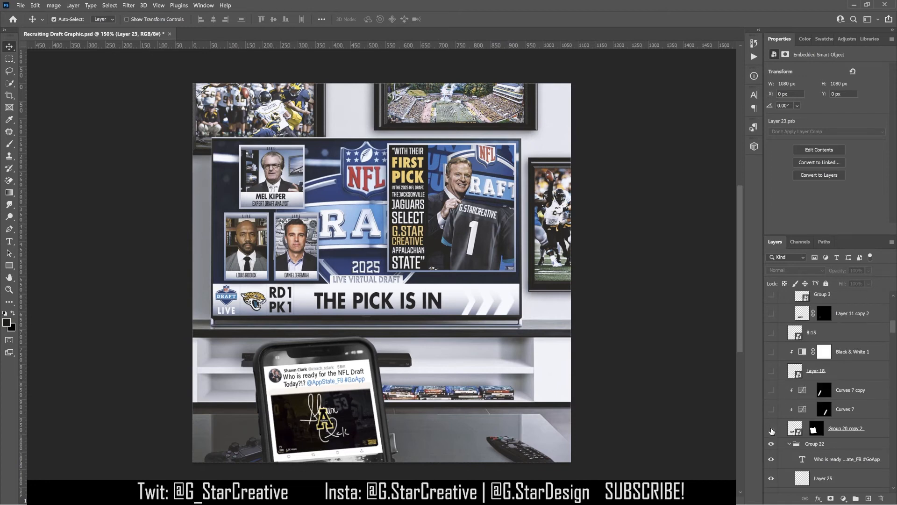
{"action": "left_click", "coordinate": [772, 429]}
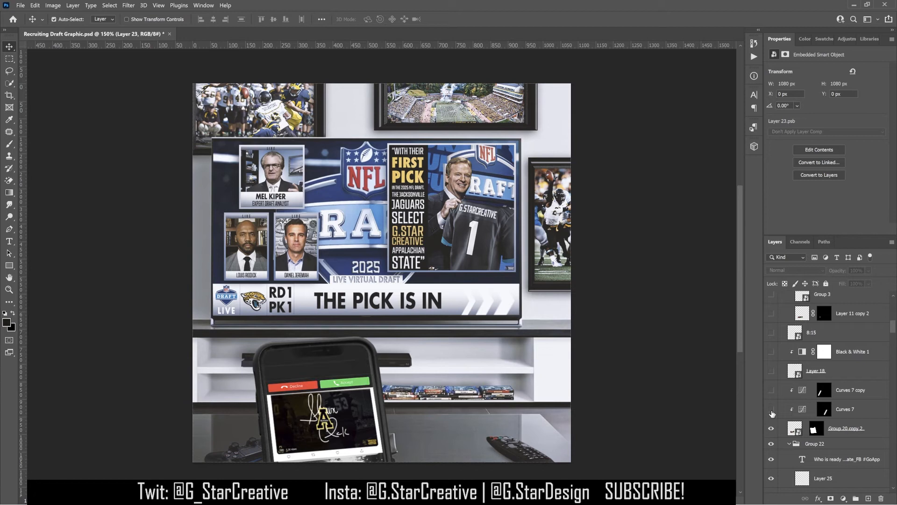
{"action": "left_click", "coordinate": [771, 390]}
{"action": "left_click", "coordinate": [771, 351]}
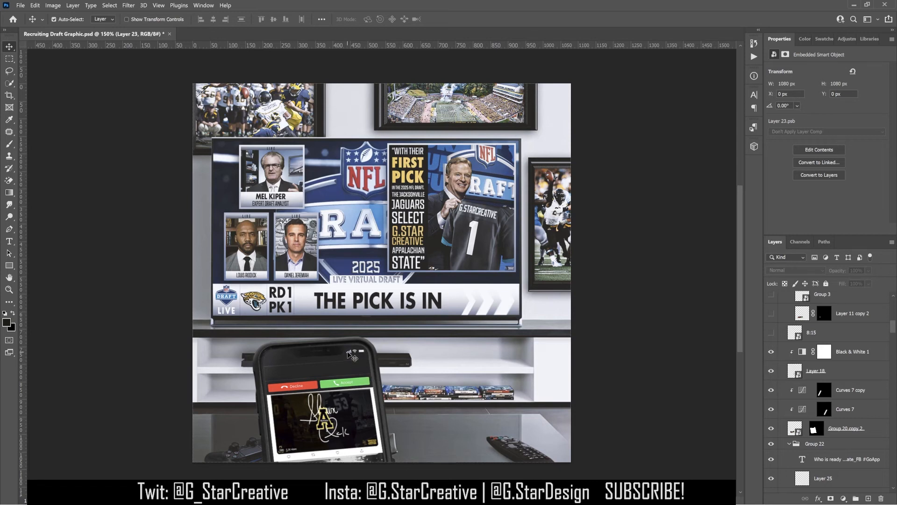
{"action": "left_click", "coordinate": [807, 370]}
- Show the 8:15 clock, Layer 11 copy 2, Group 3 and the incoming caller's name text, and select that text layer
{"action": "scroll", "coordinate": [806, 371], "scroll_direction": "up", "scroll_amount": 1}
{"action": "scroll", "coordinate": [807, 371], "scroll_direction": "up", "scroll_amount": 2}
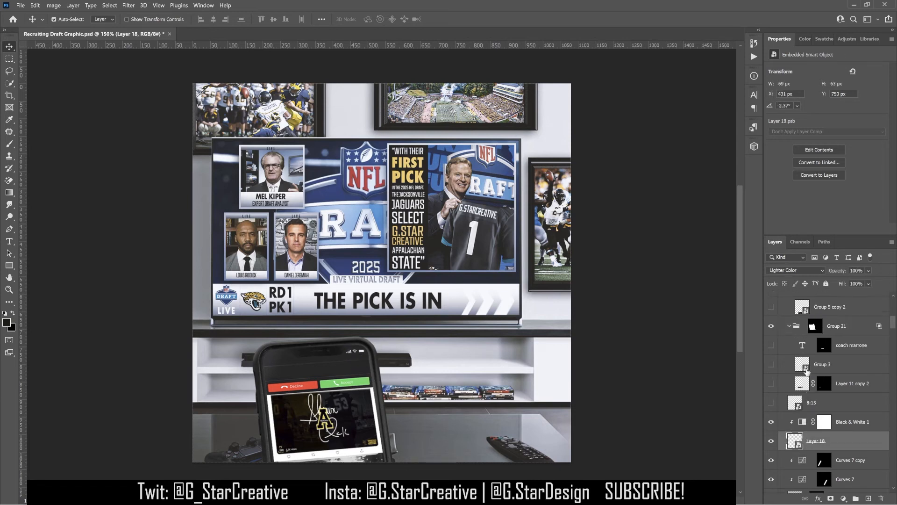
{"action": "left_click", "coordinate": [771, 384]}
{"action": "left_click", "coordinate": [772, 369]}
{"action": "left_click", "coordinate": [772, 345]}
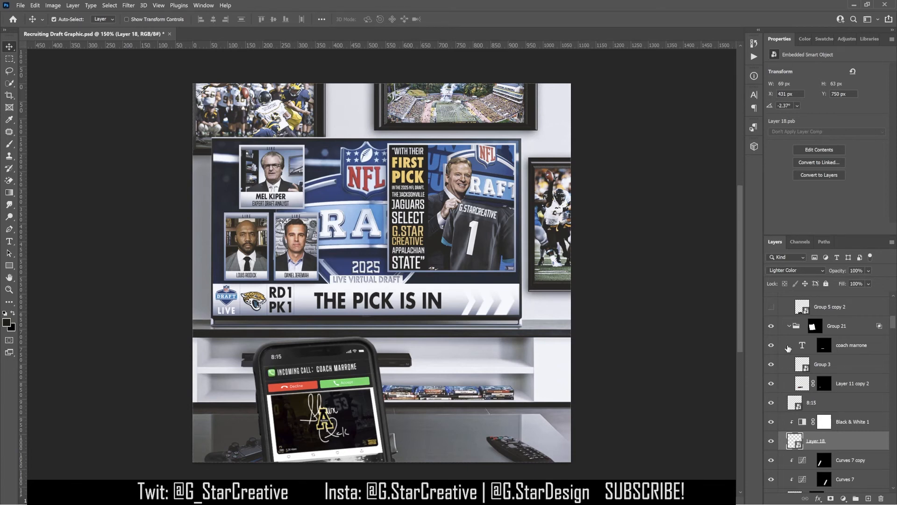
{"action": "left_click", "coordinate": [788, 348]}
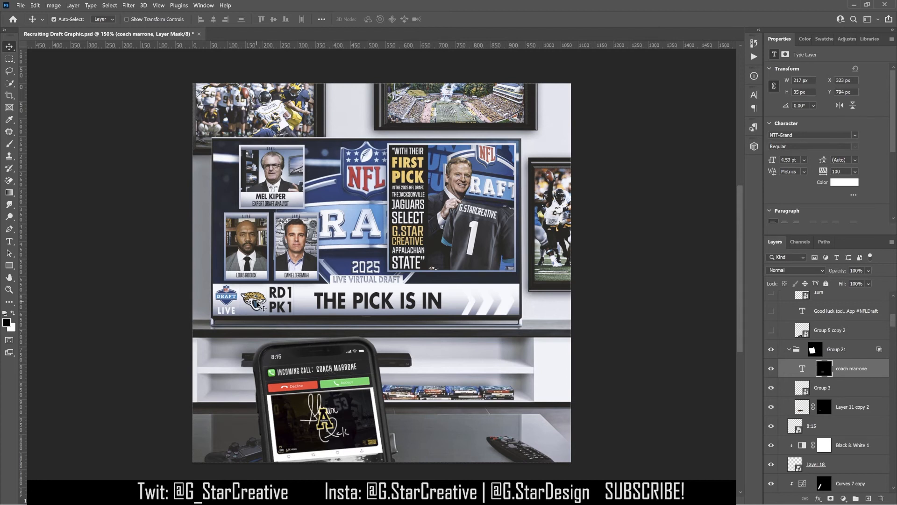
- Show Group 5 copy 2, the "Good luck today" tweet text, 10m and both dot text layers, leaving the tweet text selected
{"action": "scroll", "coordinate": [802, 384], "scroll_direction": "up", "scroll_amount": 2}
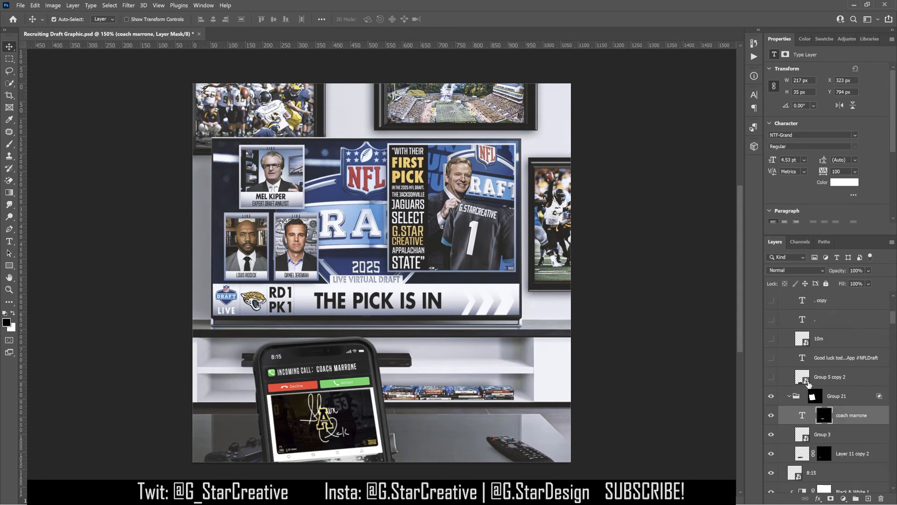
{"action": "left_click", "coordinate": [771, 357]}
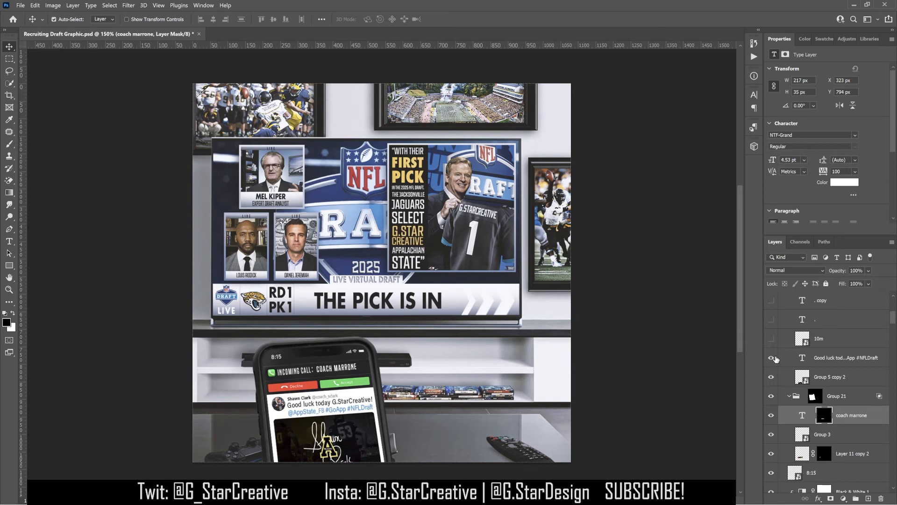
{"action": "left_click", "coordinate": [788, 360]}
{"action": "scroll", "coordinate": [788, 360], "scroll_direction": "up", "scroll_amount": 1}
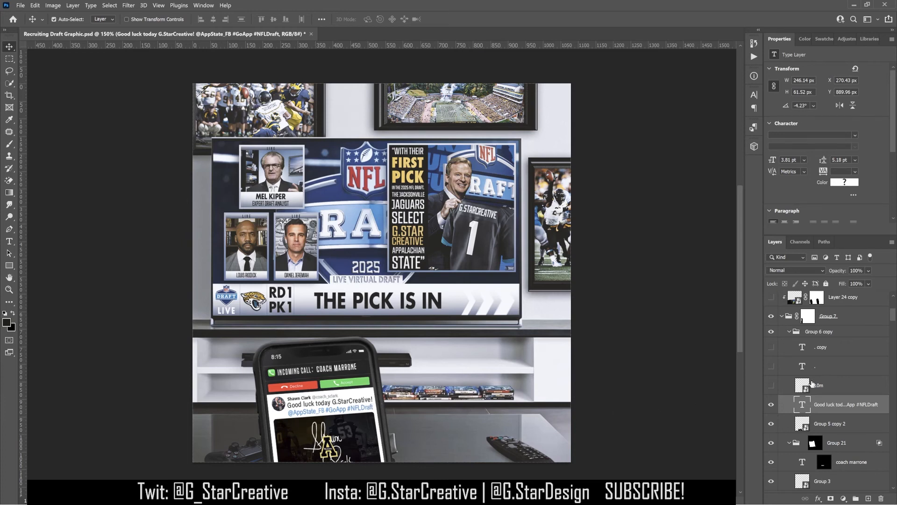
{"action": "left_click", "coordinate": [771, 385]}
{"action": "left_click", "coordinate": [771, 347]}
- Show the clipped Layer 24 copy and the Layer 24 copy 2 light overlay, toggling the overlay off and on to compare
{"action": "scroll", "coordinate": [772, 355], "scroll_direction": "up", "scroll_amount": 4}
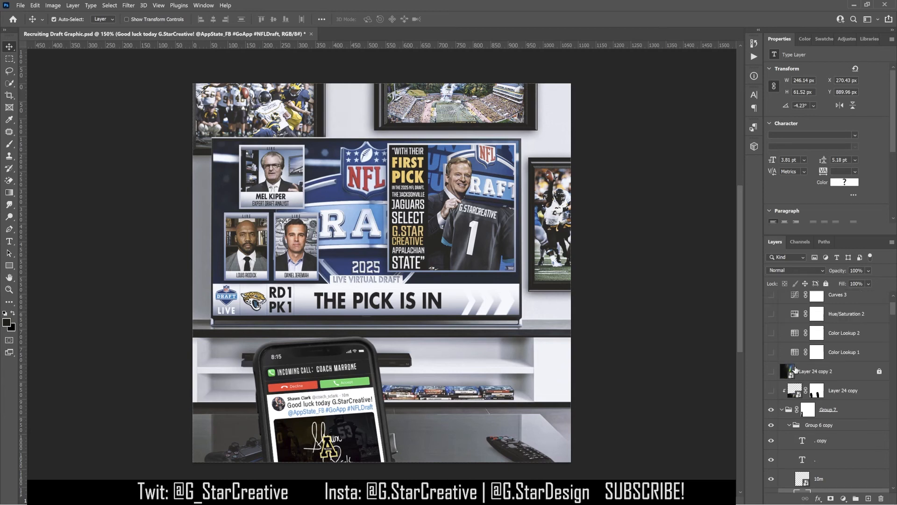
{"action": "left_click", "coordinate": [773, 390]}
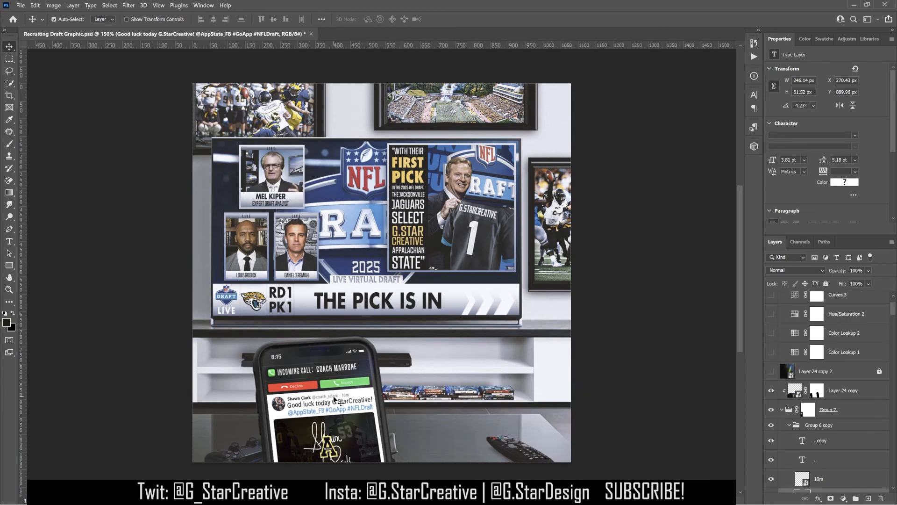
{"action": "left_click", "coordinate": [770, 371]}
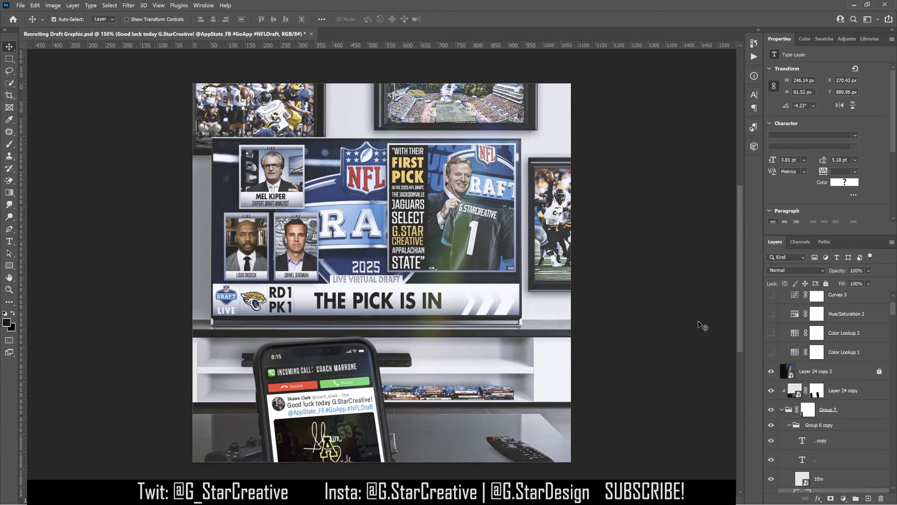
{"action": "scroll", "coordinate": [811, 381], "scroll_direction": "up", "scroll_amount": 2}
{"action": "left_click", "coordinate": [771, 418]}
{"action": "left_click", "coordinate": [771, 418]}
{"action": "scroll", "coordinate": [805, 417], "scroll_direction": "up", "scroll_amount": 1}
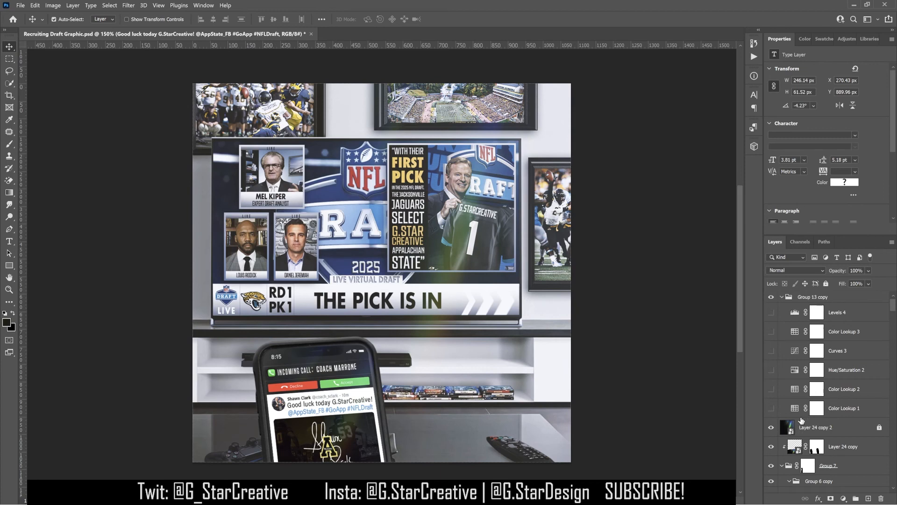
- Show Color Lookup 1, Color Lookup 2, Hue/Saturation 2, Curves 3, Color Lookup 3 and Levels 4 in Group 13 copy, comparing with Levels 4 off
{"action": "left_click", "coordinate": [770, 408]}
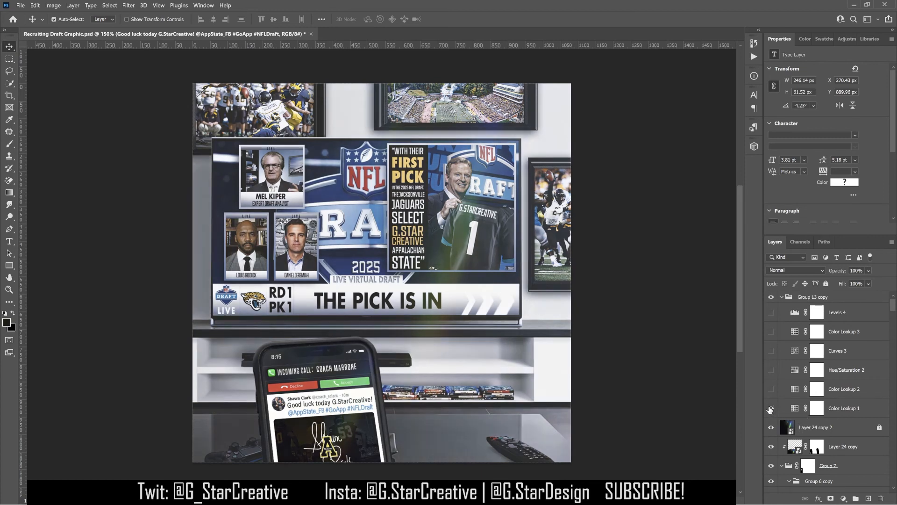
{"action": "left_click", "coordinate": [770, 389]}
{"action": "left_click", "coordinate": [771, 370]}
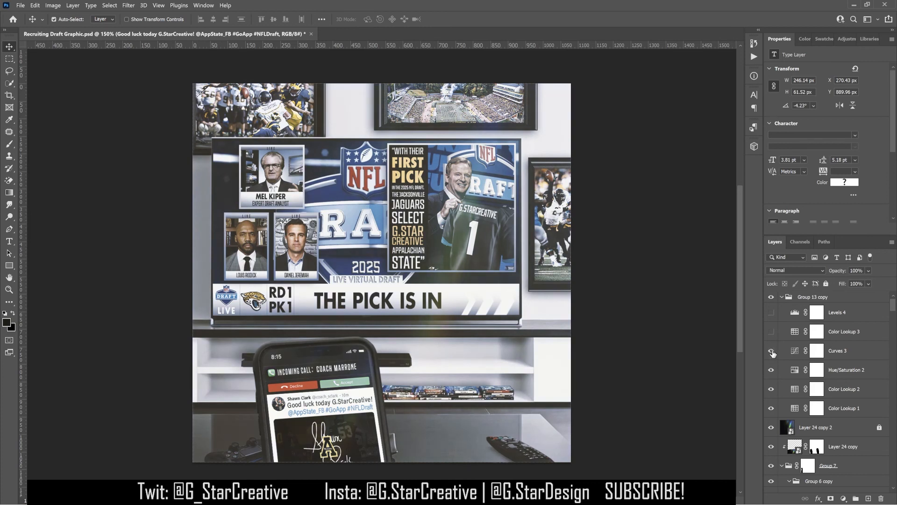
{"action": "left_click", "coordinate": [771, 332]}
{"action": "left_click", "coordinate": [773, 315]}
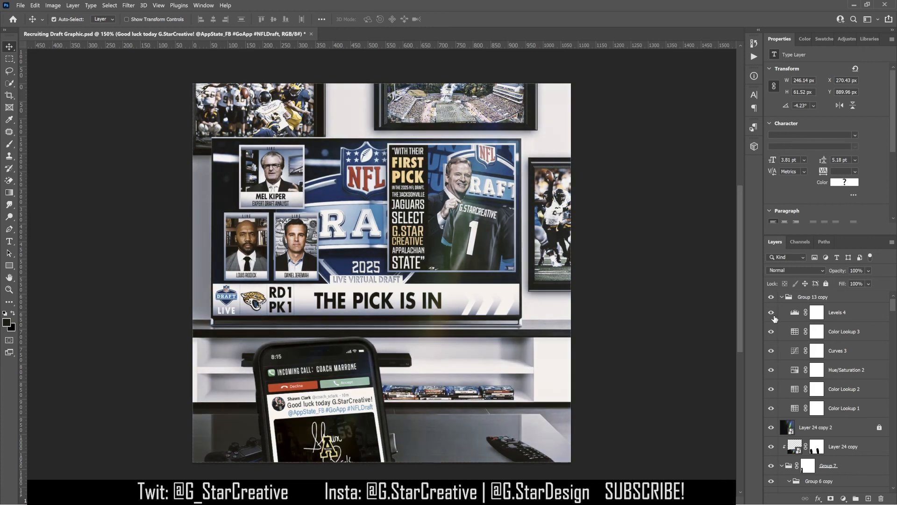
{"action": "left_click", "coordinate": [771, 313]}
{"action": "mouse_move", "coordinate": [771, 315]}
{"action": "left_mouse_down"}
{"action": "mouse_move", "coordinate": [773, 410]}
{"action": "mouse_move", "coordinate": [772, 313]}
{"action": "left_mouse_up"}
{"action": "left_click", "coordinate": [198, 7]}
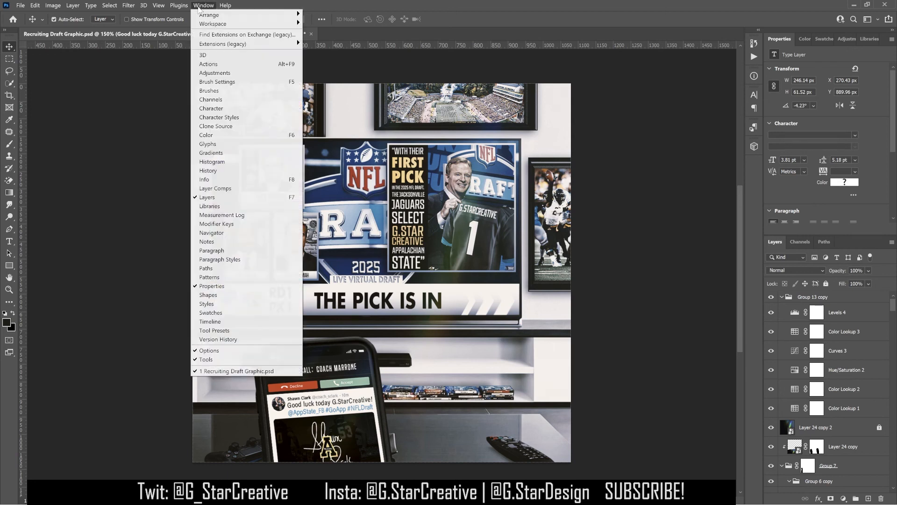
{"action": "left_click", "coordinate": [648, 311]}
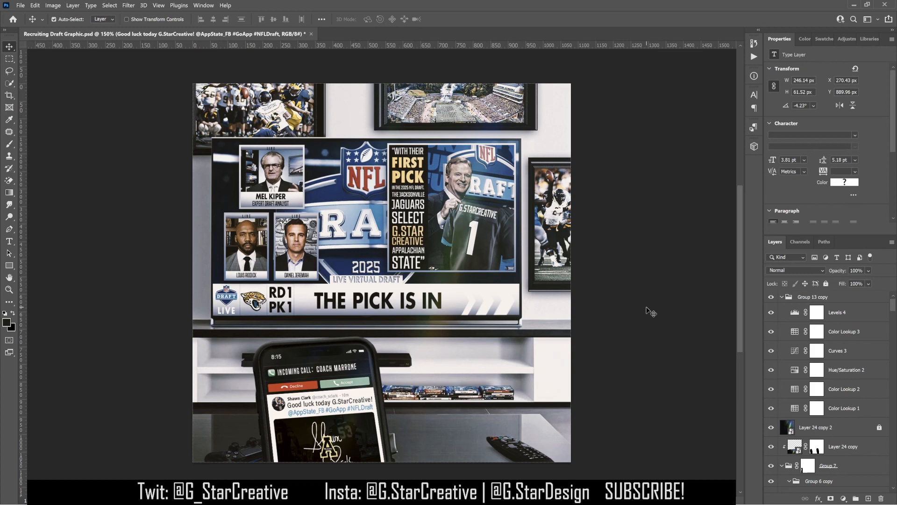